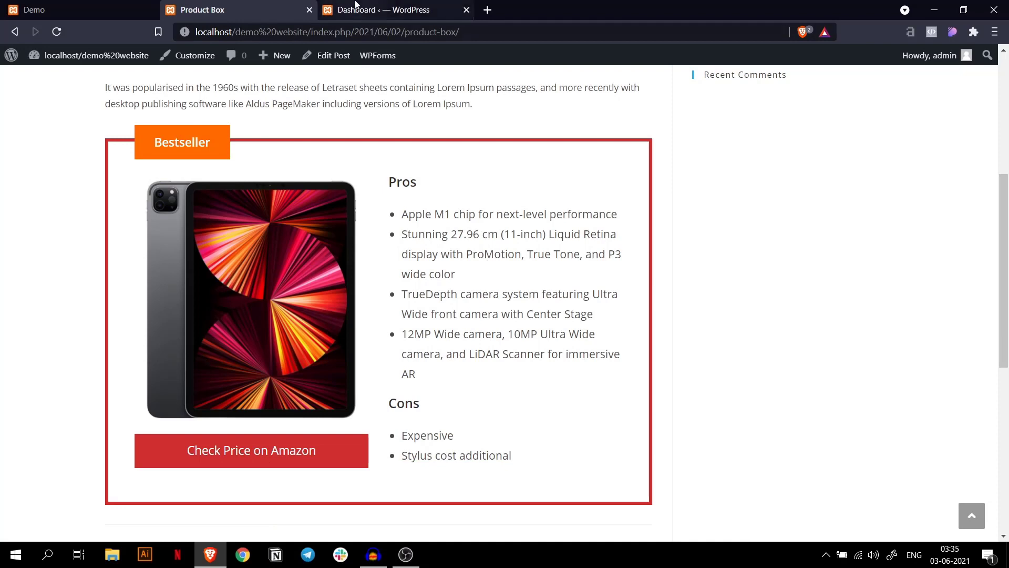
# Search the WordPress dashboard's plugin directory for generateblocks and check the GenerateBlocks plugin's status.
pyautogui.click(351, 10)
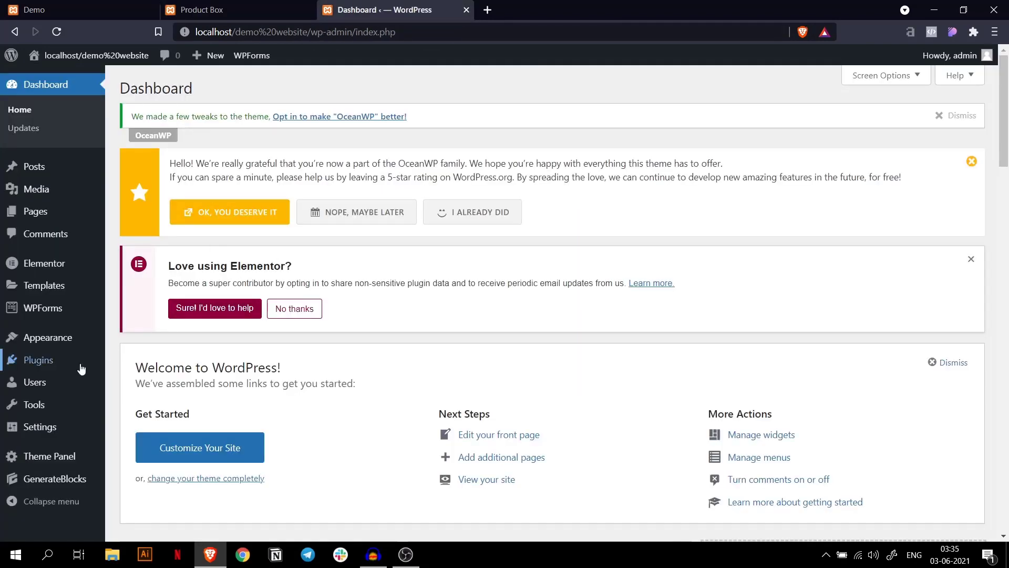
pyautogui.moveTo(80, 366)
pyautogui.click(131, 364)
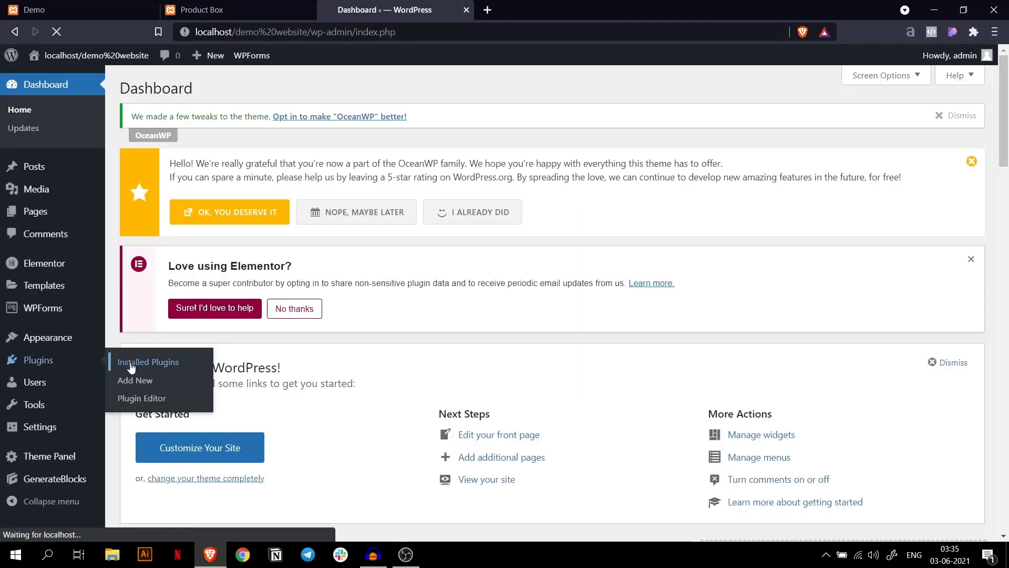
pyautogui.click(132, 382)
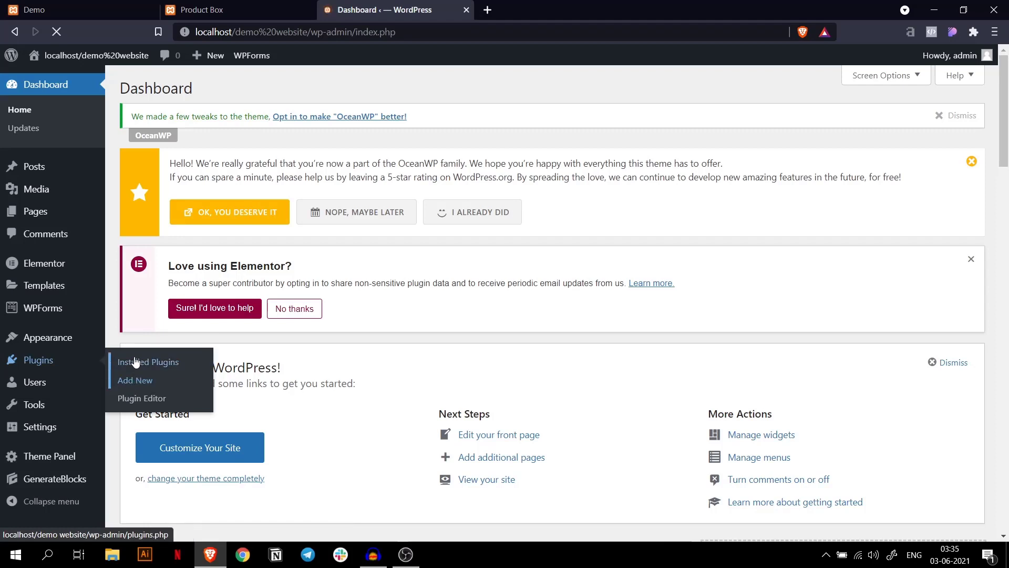
pyautogui.click(841, 360)
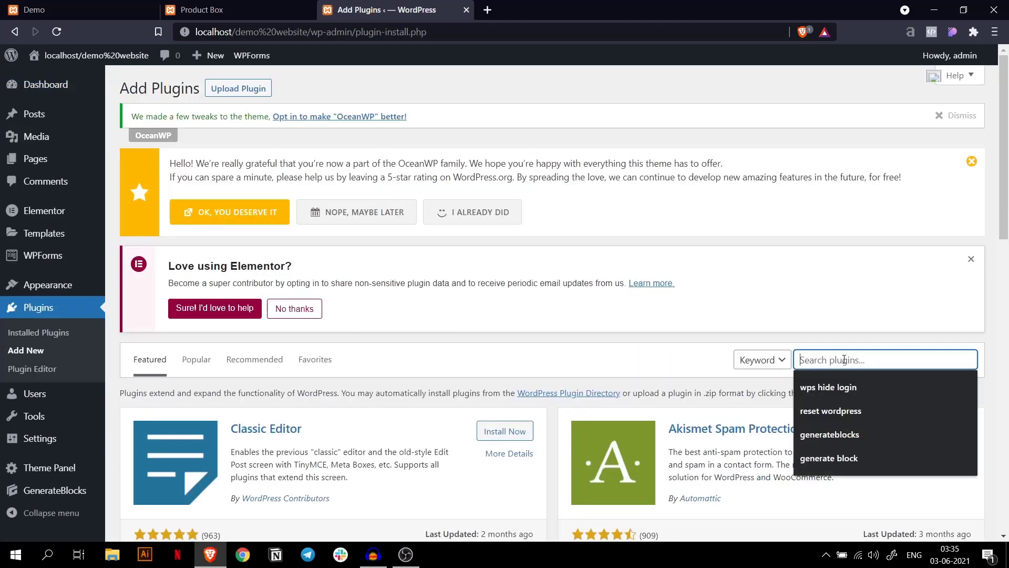
pyautogui.click(810, 433)
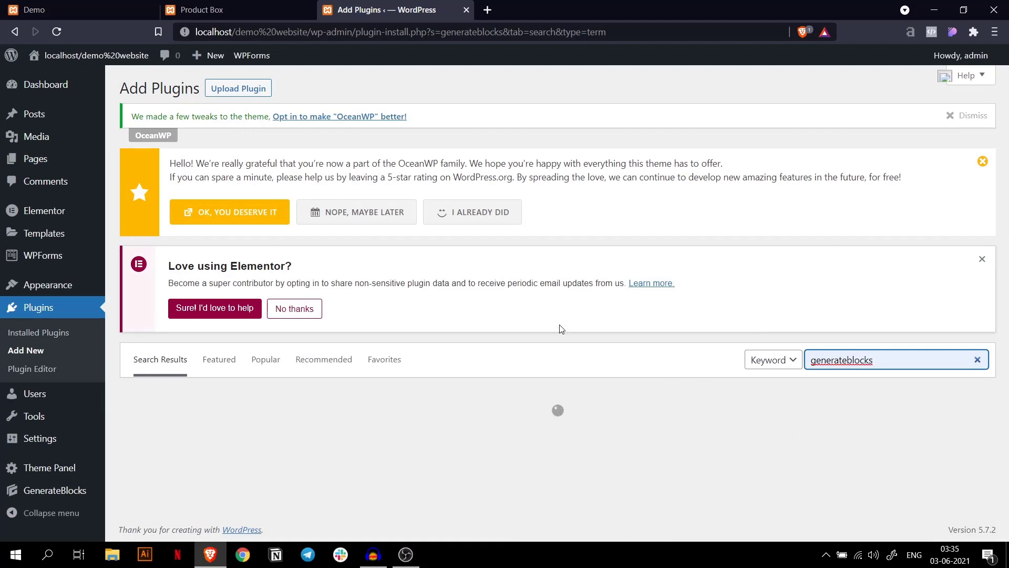
pyautogui.scroll(-3, 499, 320)
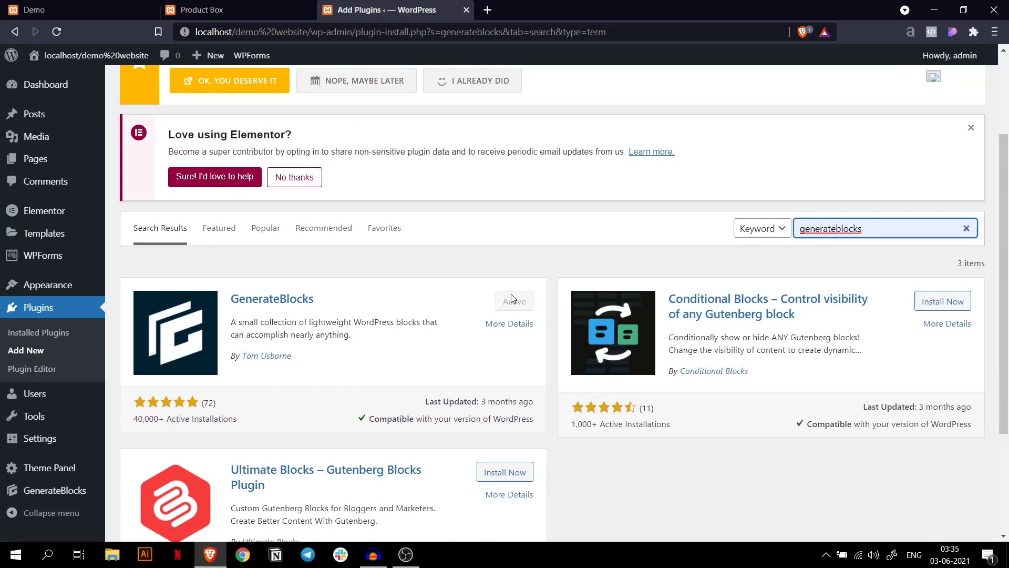
# Create a new post and title it "Product Bix".
pyautogui.moveTo(82, 111)
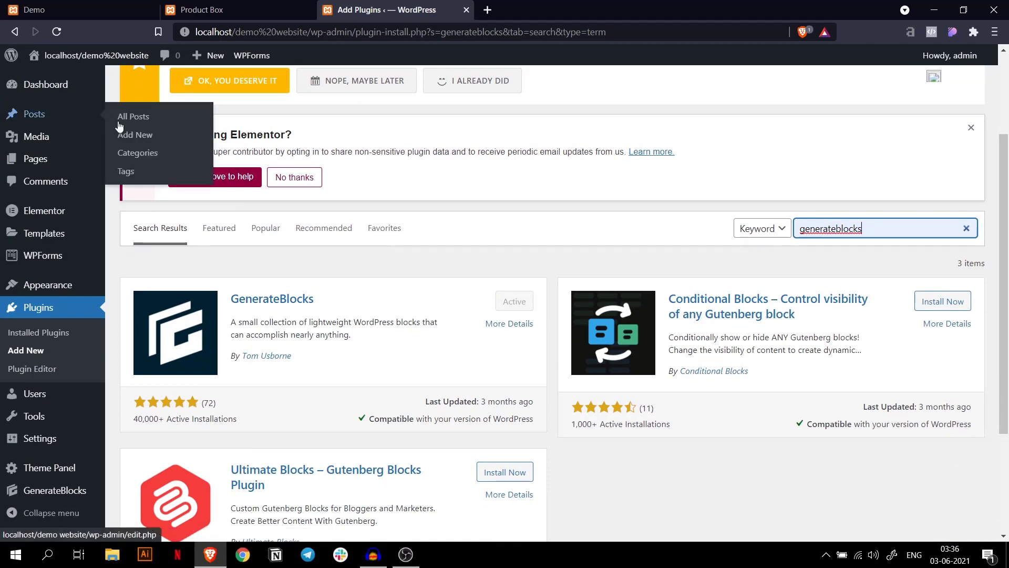
pyautogui.click(131, 138)
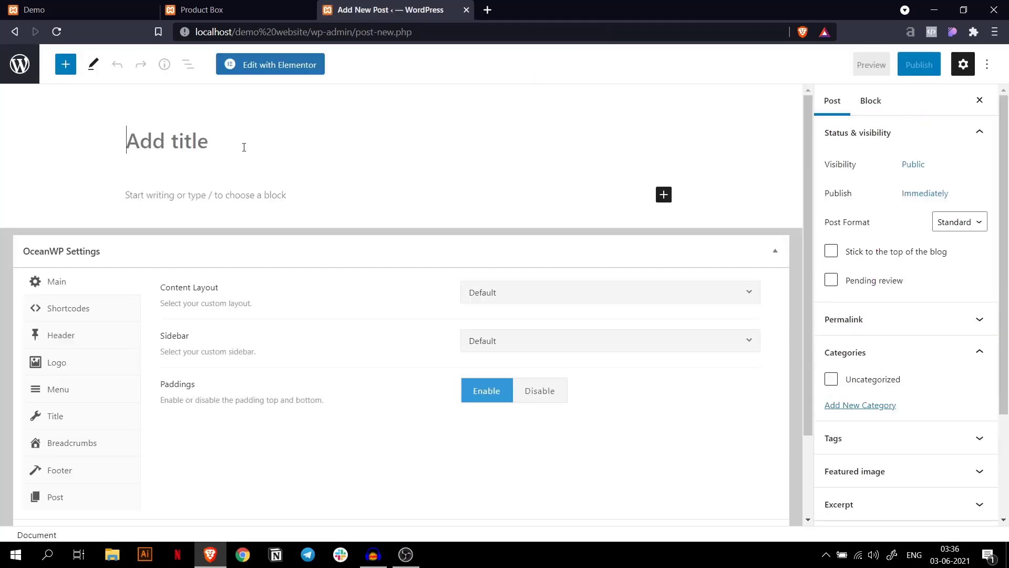
pyautogui.write('Af')
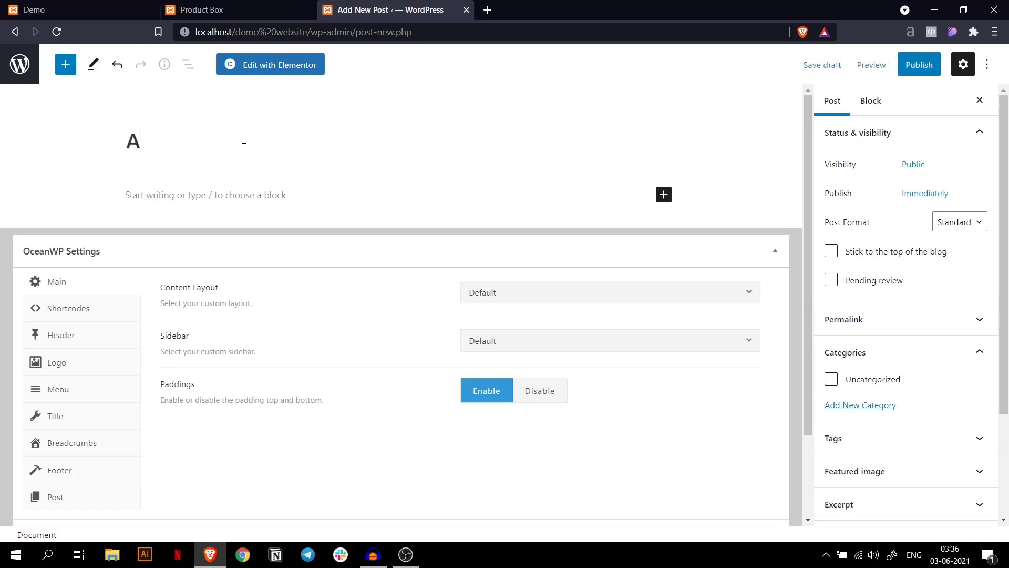
pyautogui.press('BackSpace')
pyautogui.write('Product Bix')
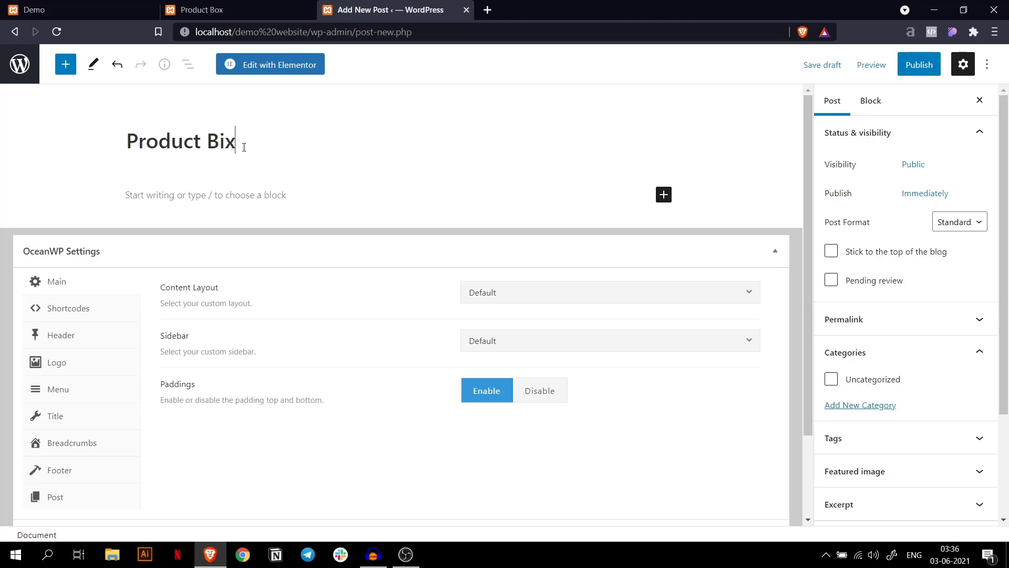
# Insert a Container block below the post title and set its top padding to 20 px.
pyautogui.click(664, 194)
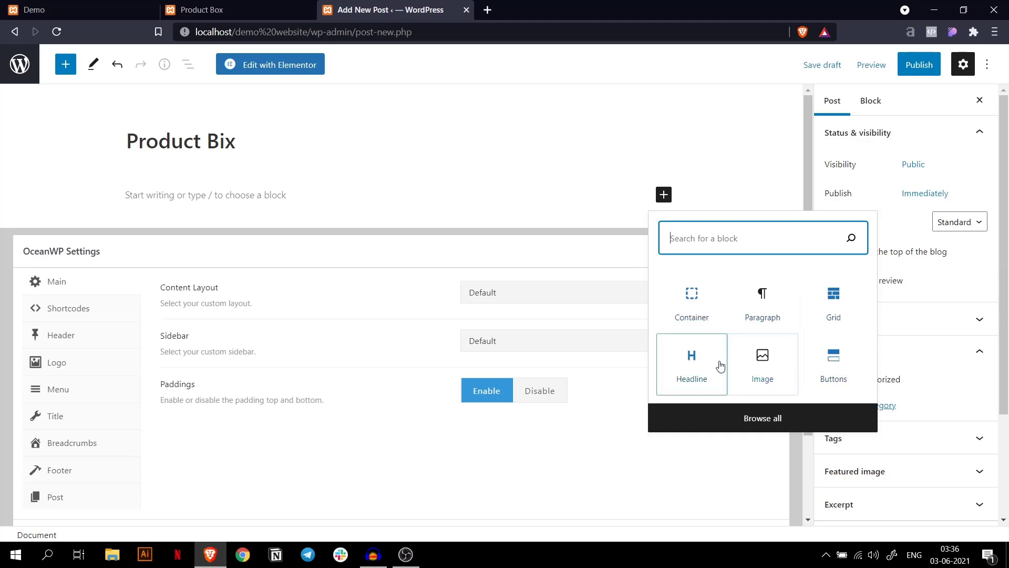
pyautogui.click(702, 312)
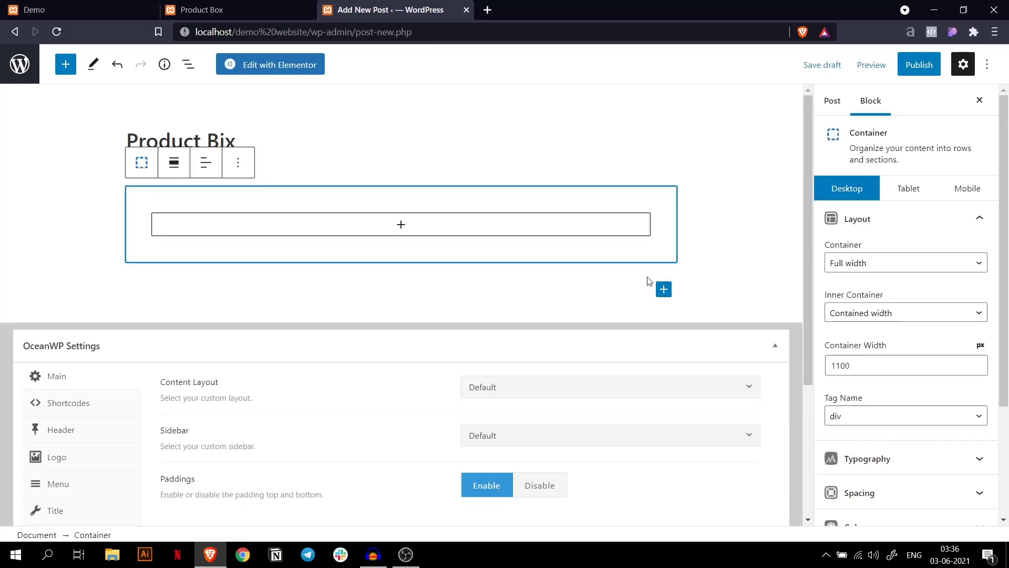
pyautogui.scroll(-5, 851, 274)
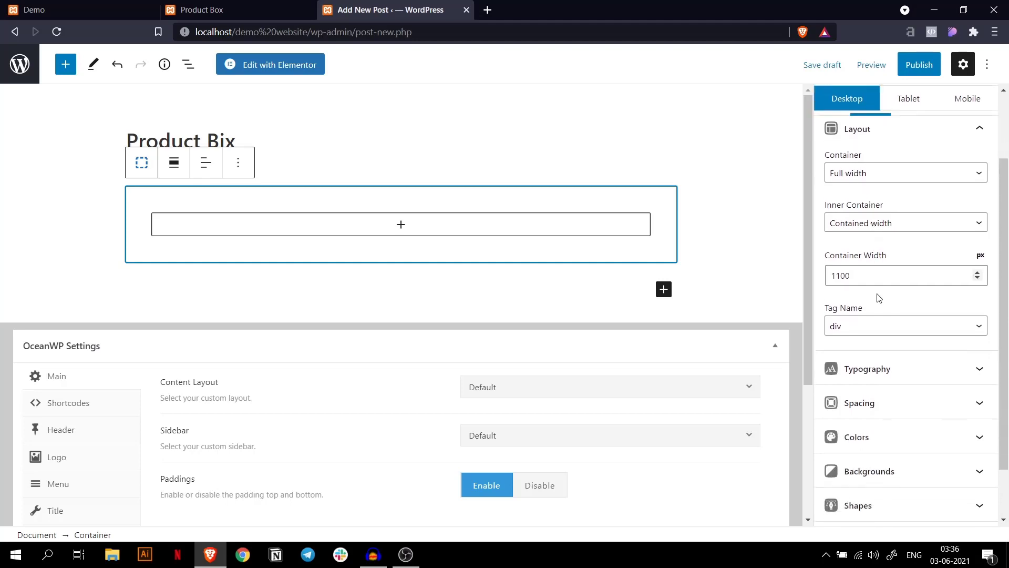
pyautogui.click(892, 337)
pyautogui.scroll(-4, 873, 305)
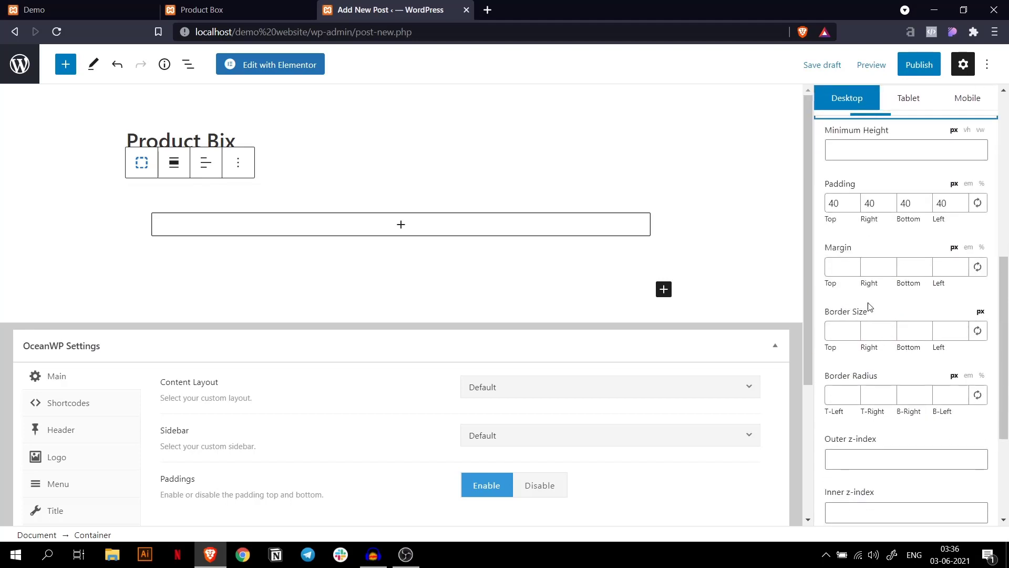
pyautogui.click(834, 203)
pyautogui.write('2')
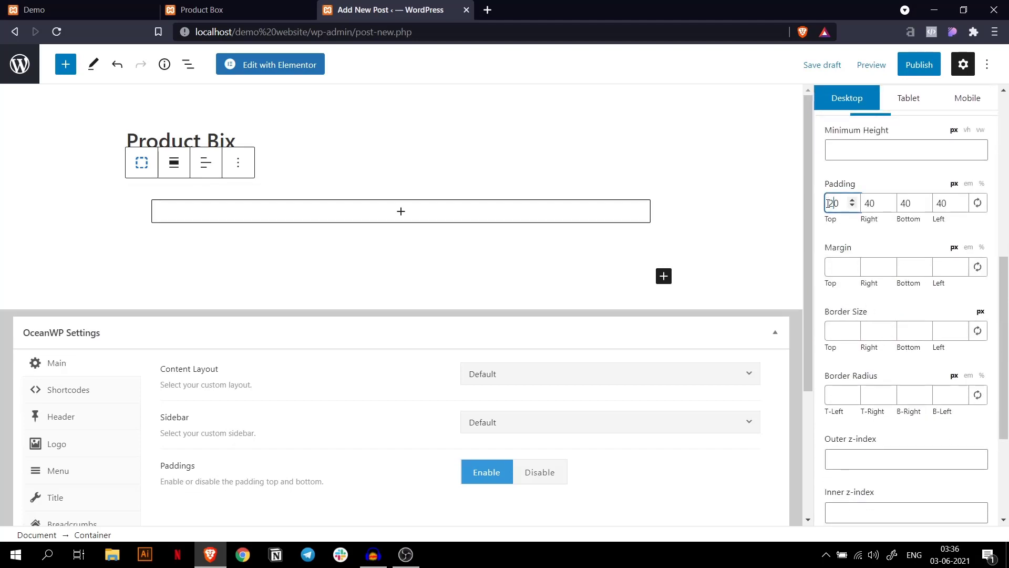
# Set the container's border size to 5 px and sync it to all four sides.
pyautogui.click(837, 332)
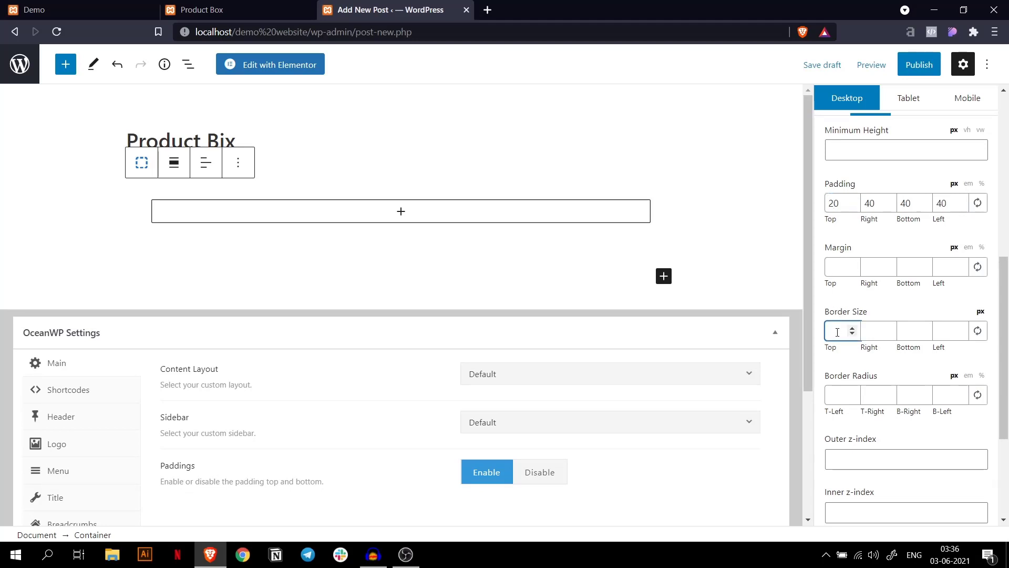
pyautogui.write('5')
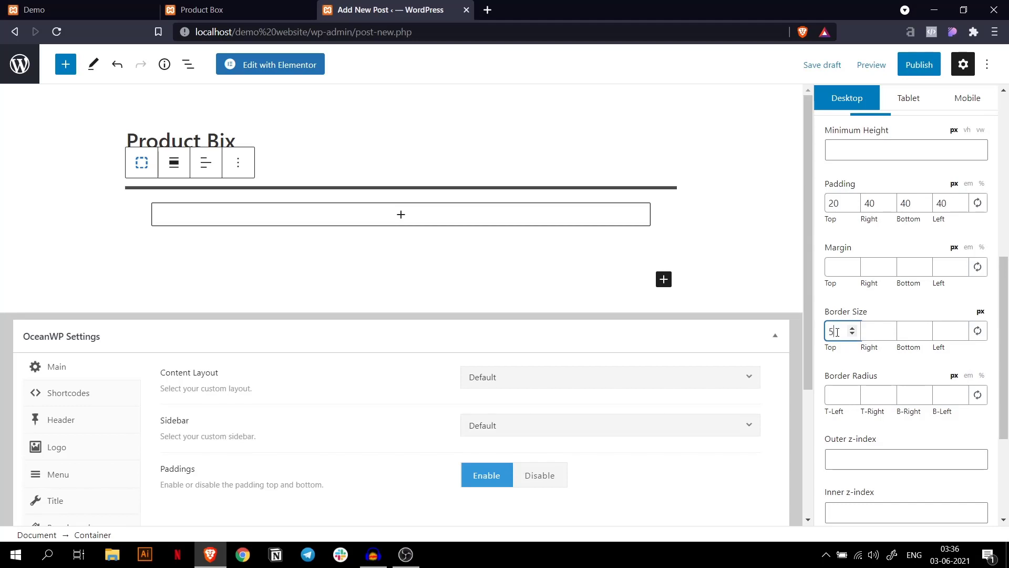
pyautogui.click(978, 332)
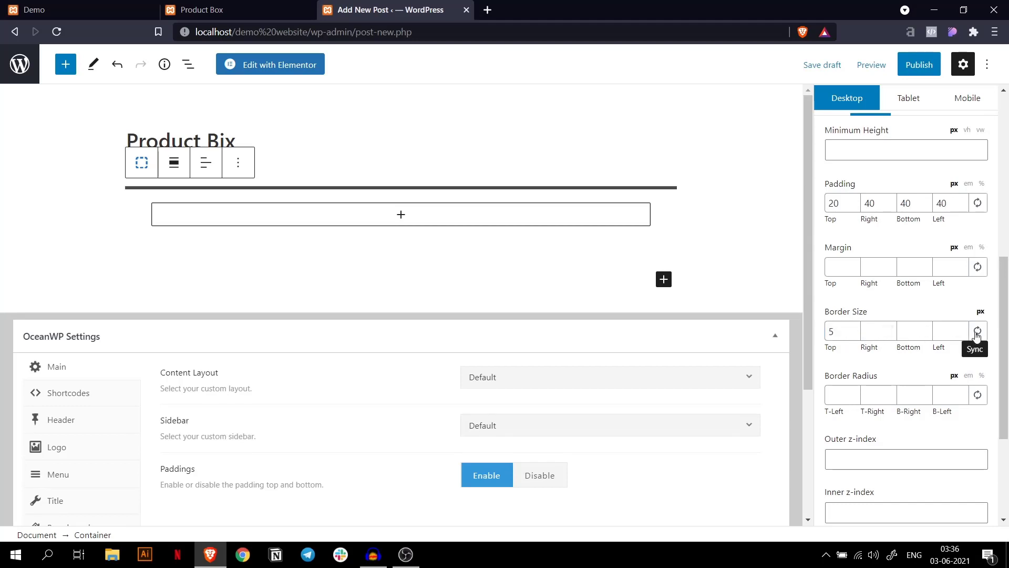
# Set the container's border color to the red palette swatch.
pyautogui.scroll(-3, 952, 335)
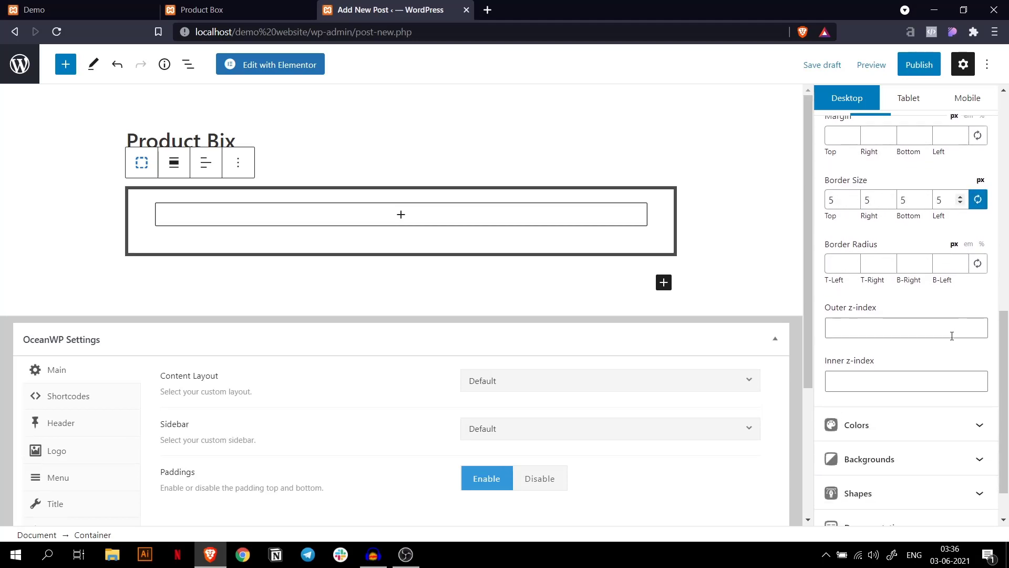
pyautogui.click(973, 379)
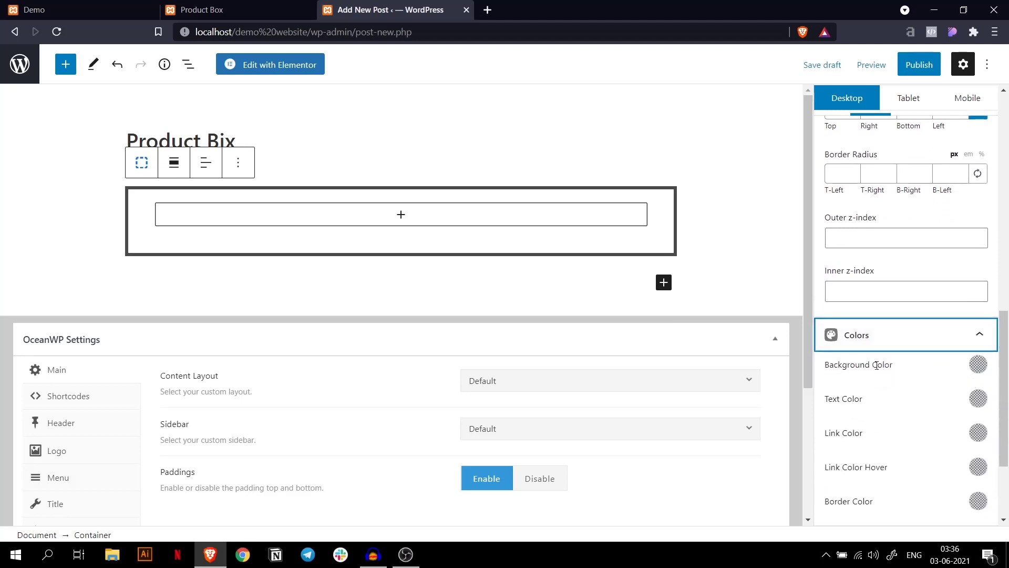
pyautogui.click(978, 500)
pyautogui.click(919, 428)
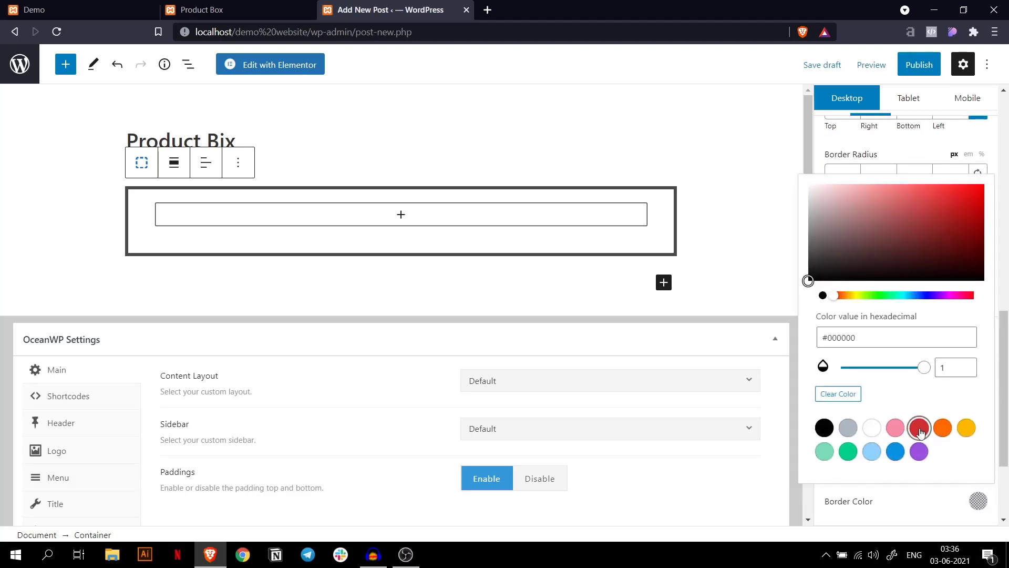
pyautogui.click(934, 152)
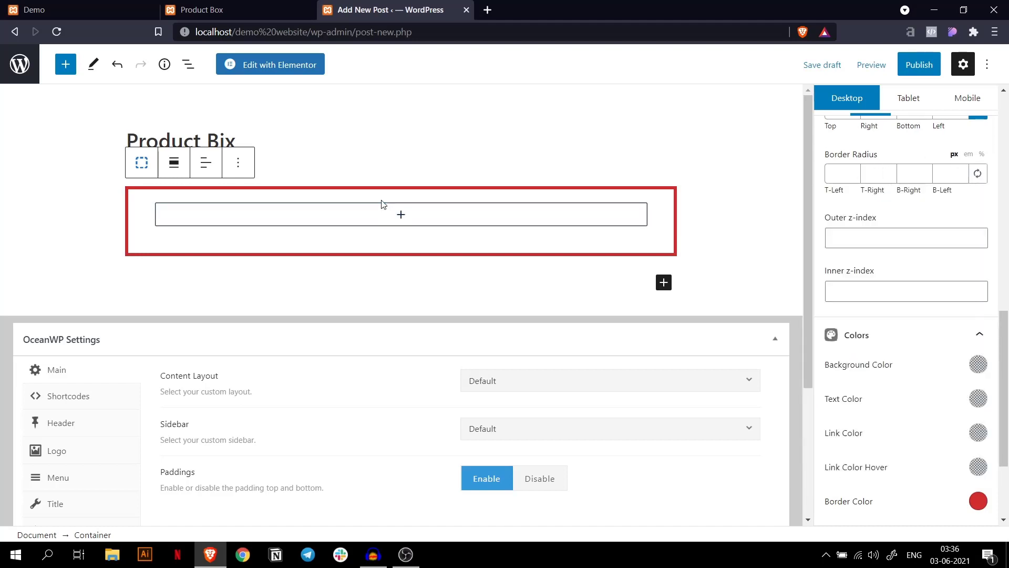
# Insert a Grid block inside the red-bordered container using the single-column layout.
pyautogui.click(401, 215)
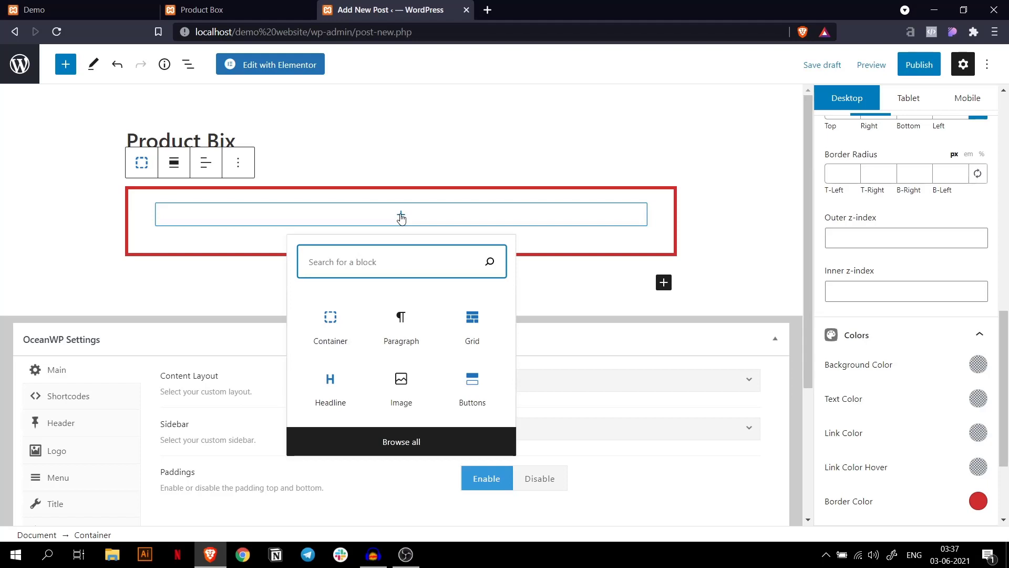
pyautogui.click(466, 333)
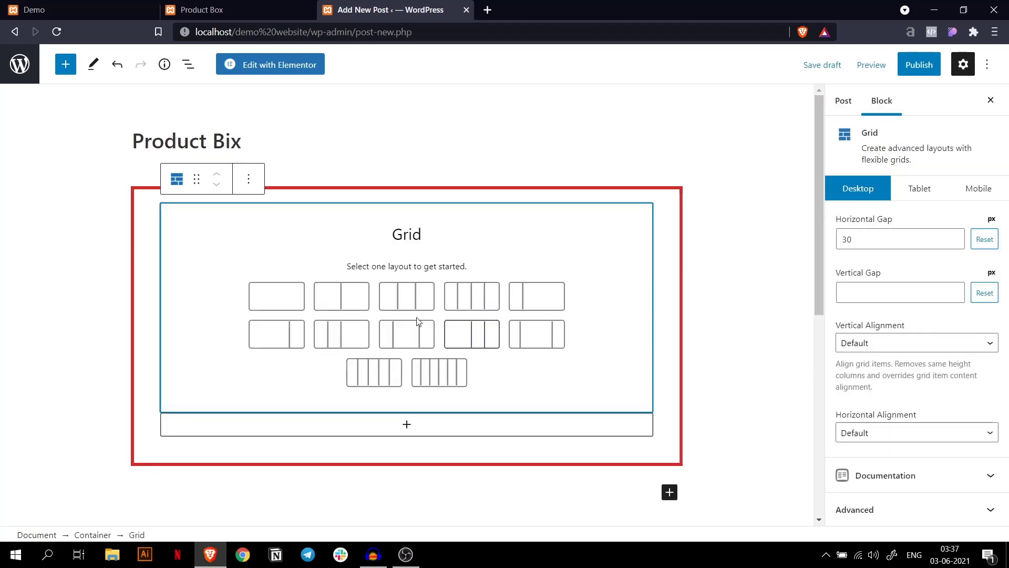
pyautogui.click(268, 296)
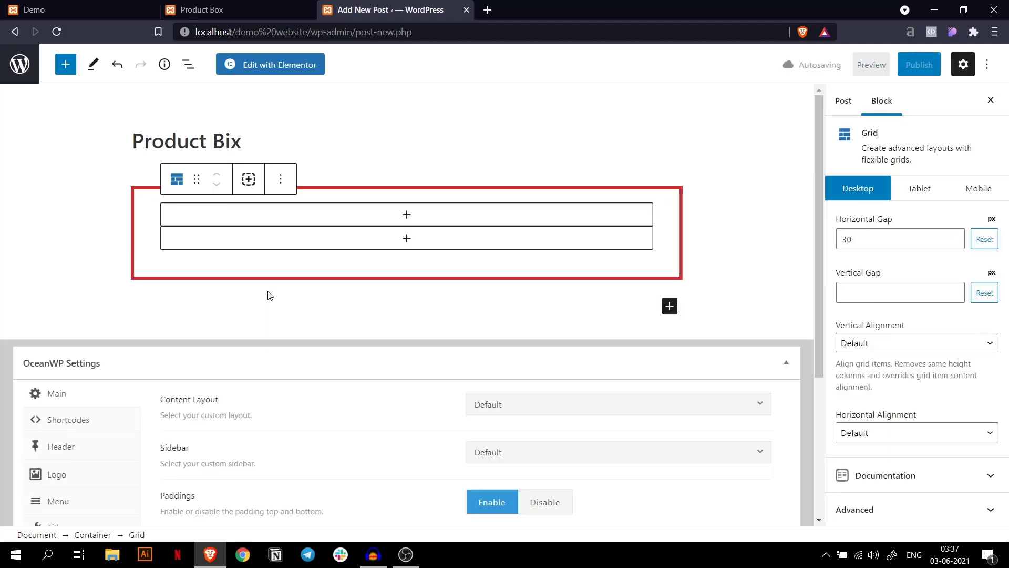
# Check the finished product box page, and add a second Grid with two equal columns below the single-column grid.
pyautogui.click(202, 9)
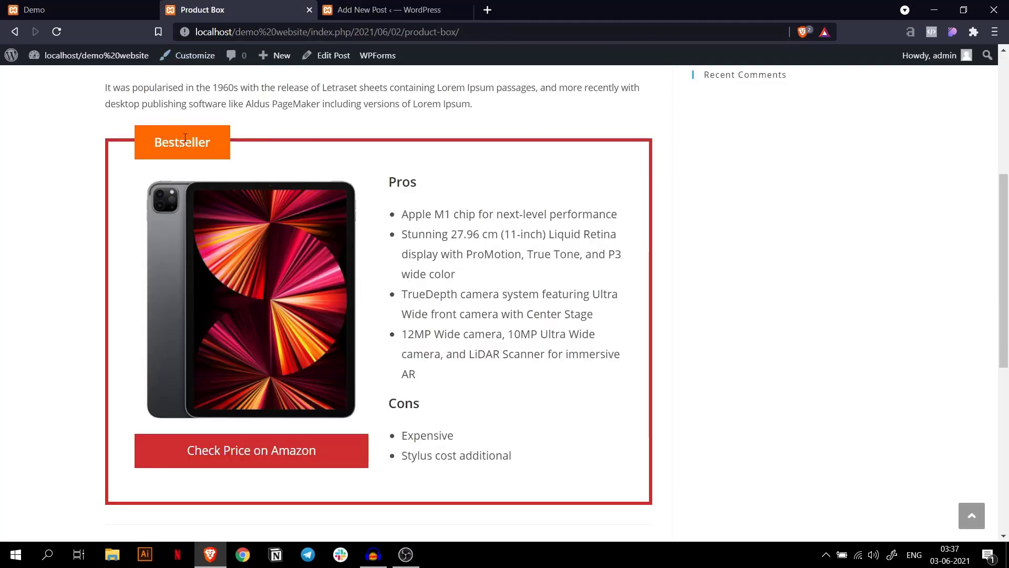
pyautogui.click(377, 5)
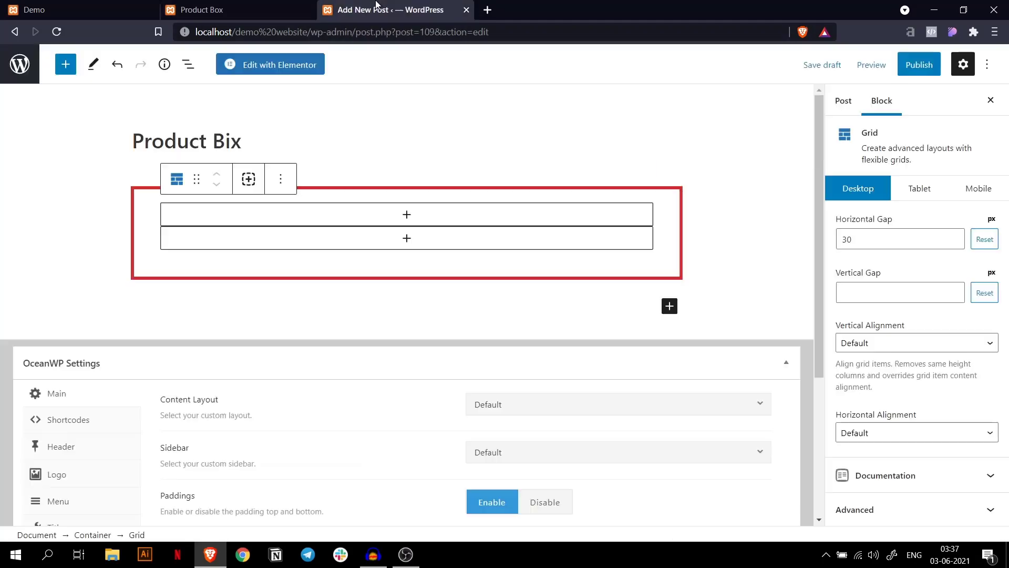
pyautogui.click(407, 241)
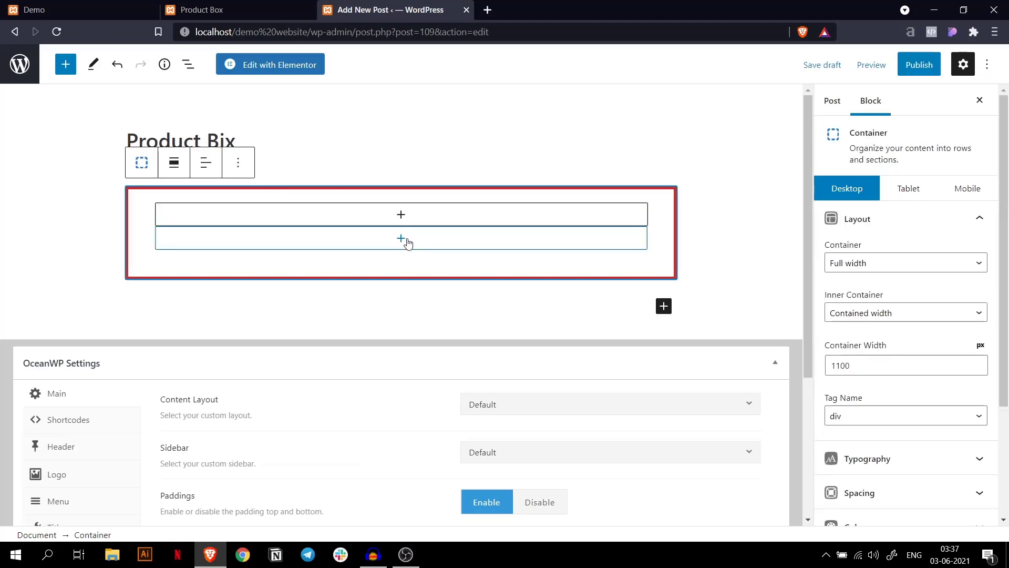
pyautogui.click(407, 240)
pyautogui.click(466, 337)
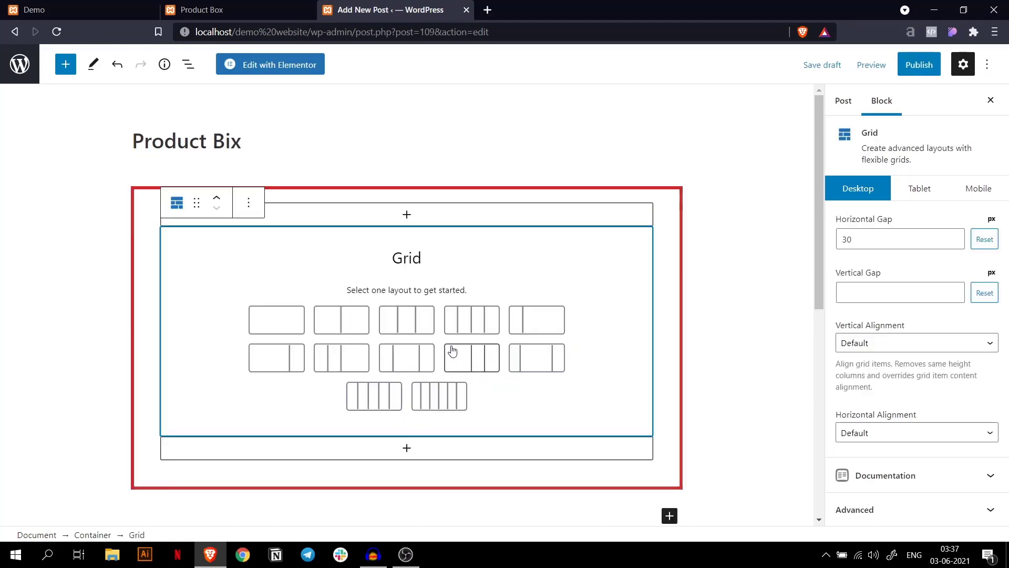
pyautogui.click(347, 321)
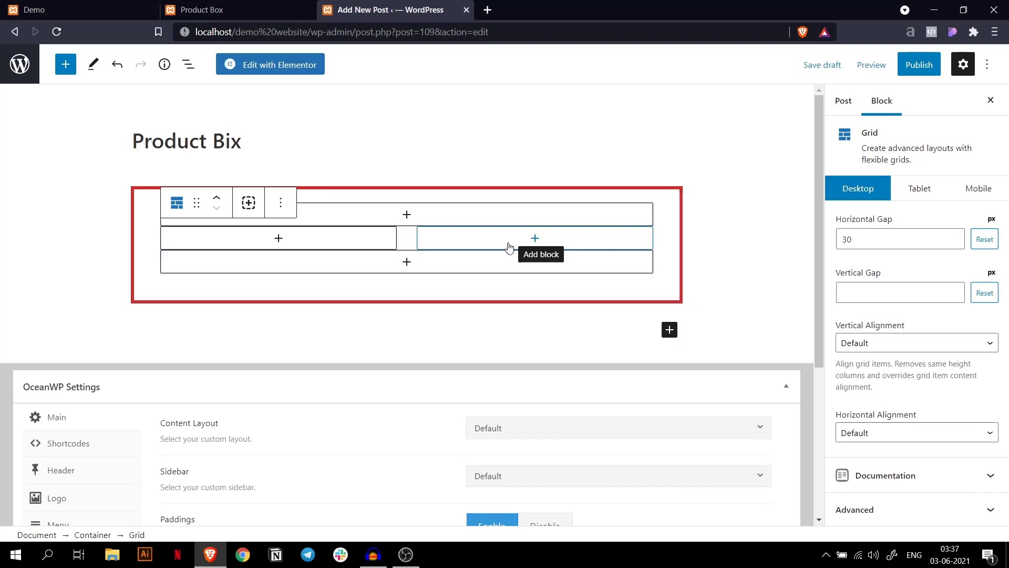
# Add a Headline block reading "Bestseller" in the single-column grid's container and change its tag to Paragraph.
pyautogui.click(247, 9)
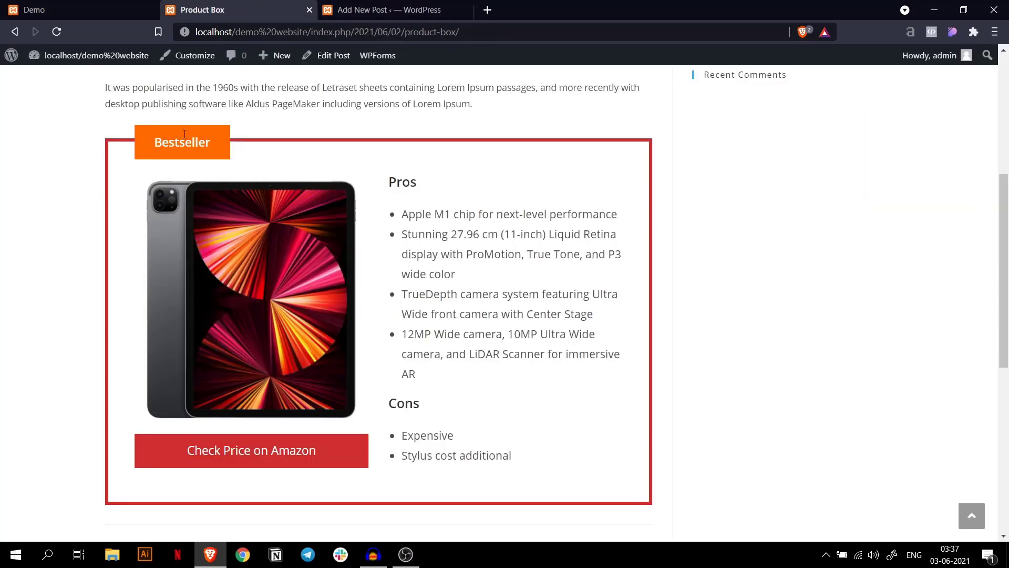
pyautogui.click(400, 9)
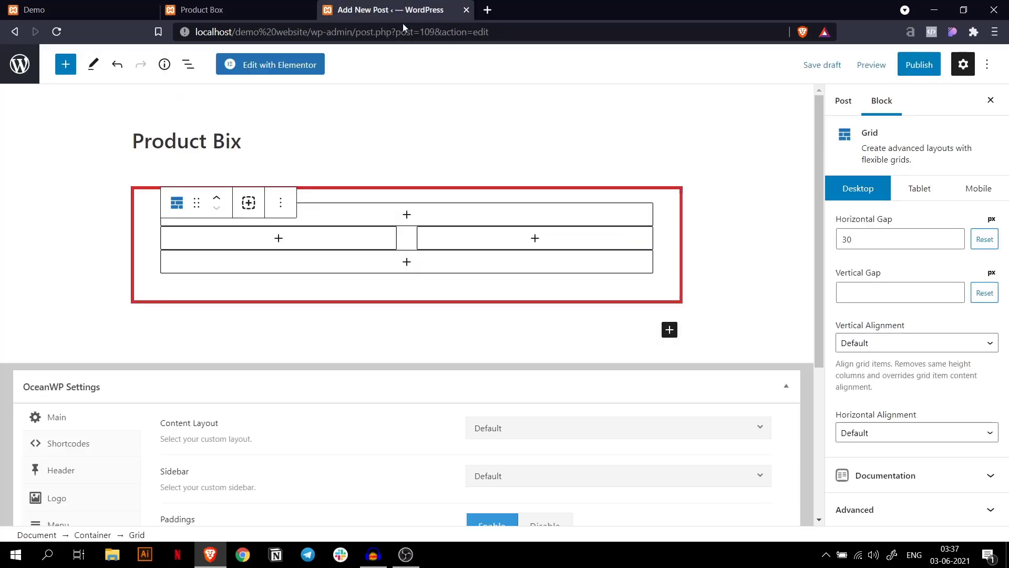
pyautogui.click(406, 219)
pyautogui.click(407, 219)
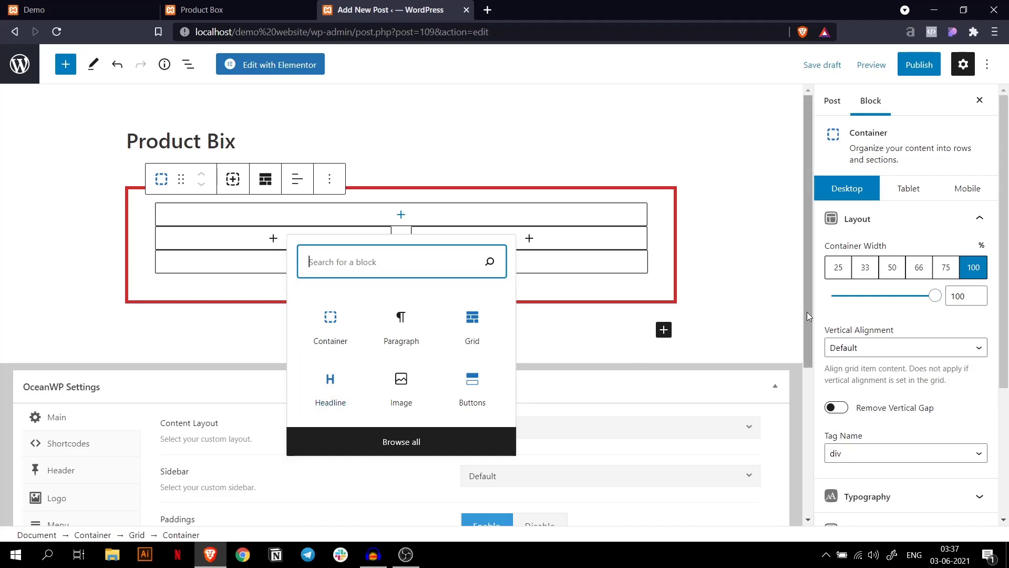
pyautogui.click(330, 388)
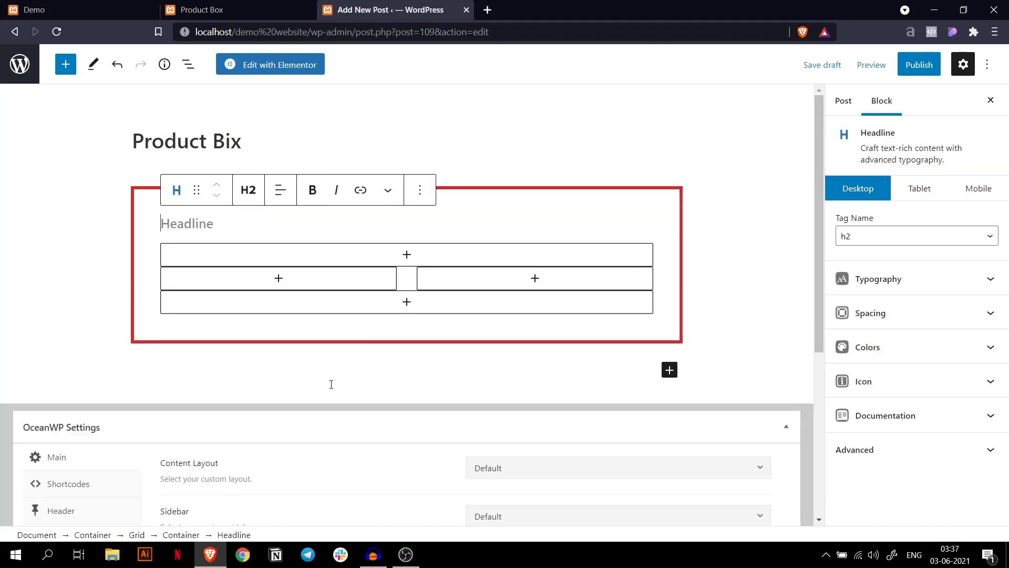
pyautogui.write('B')
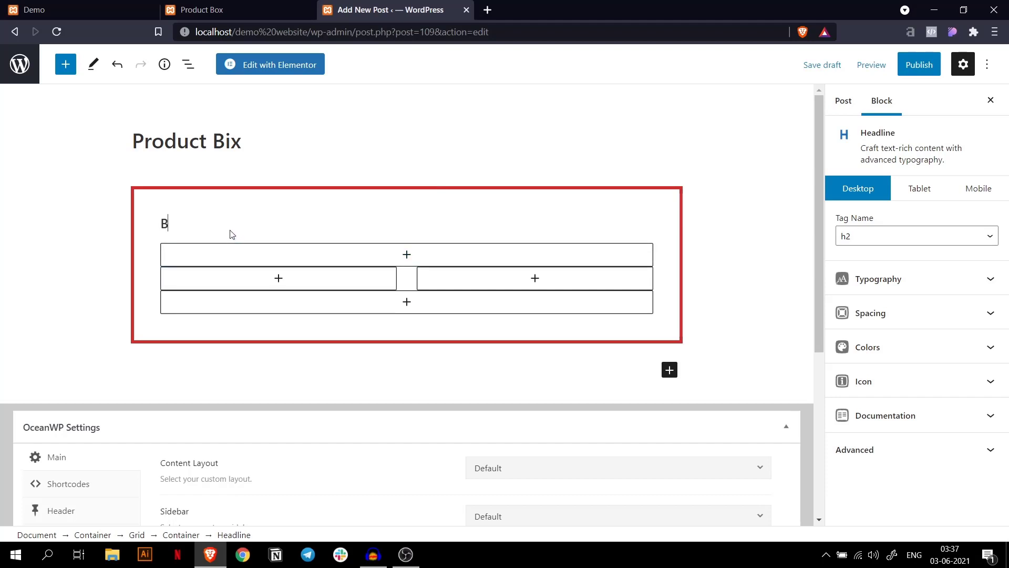
pyautogui.write('estseller')
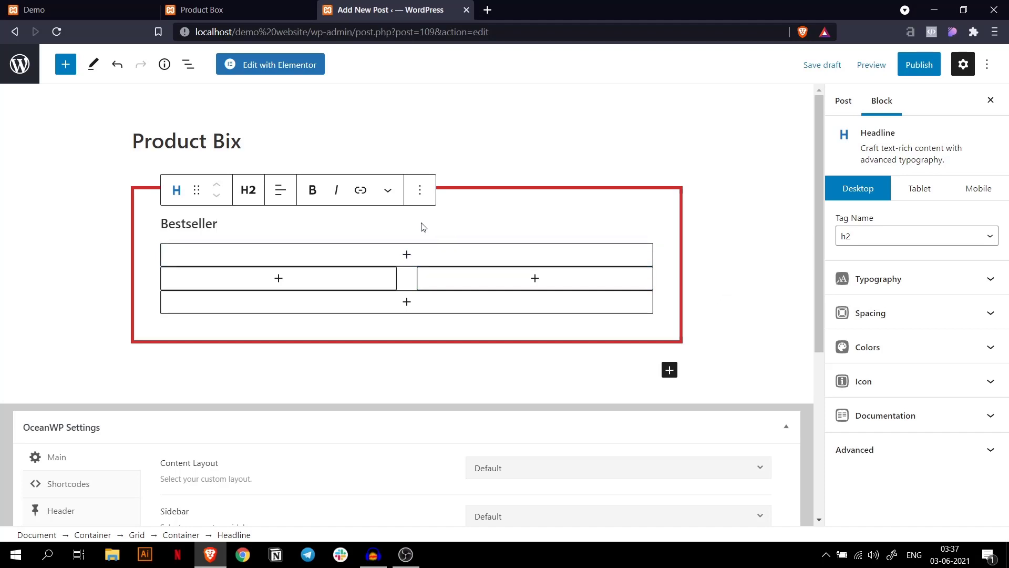
pyautogui.click(258, 192)
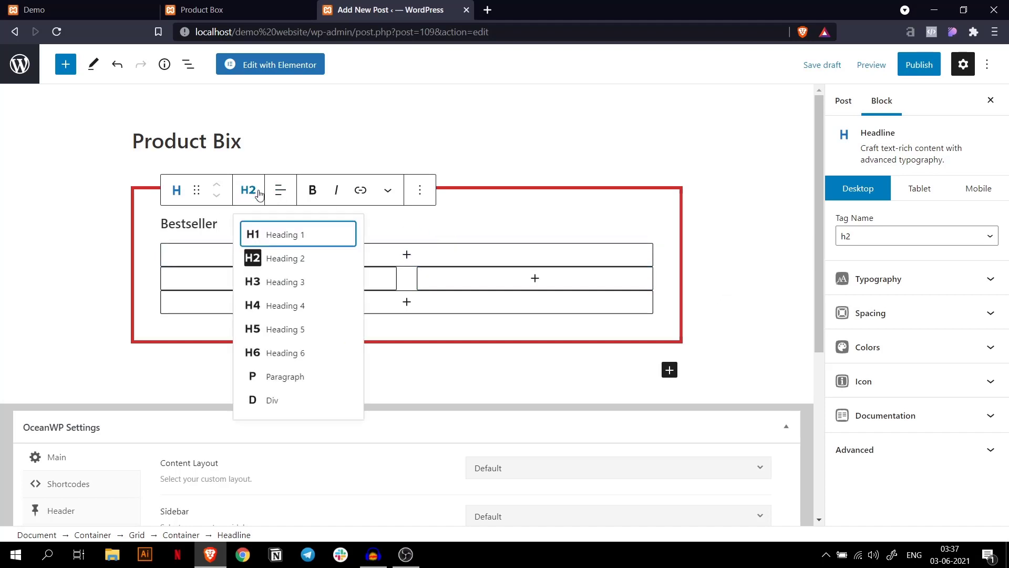
pyautogui.click(290, 378)
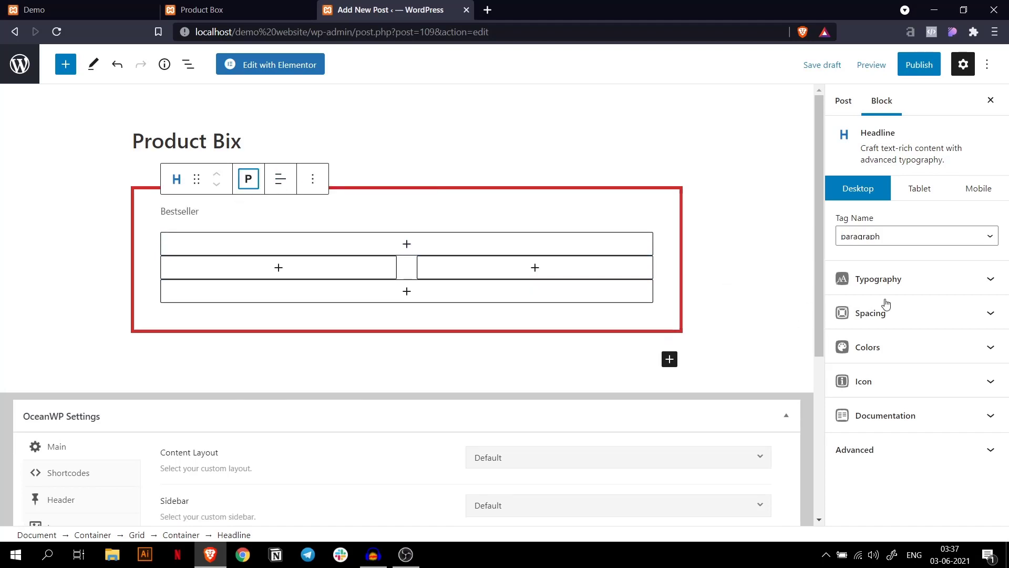
# Enable advanced typography for the Bestseller headline and set its font size to 20 px and weight to 600.
pyautogui.click(973, 282)
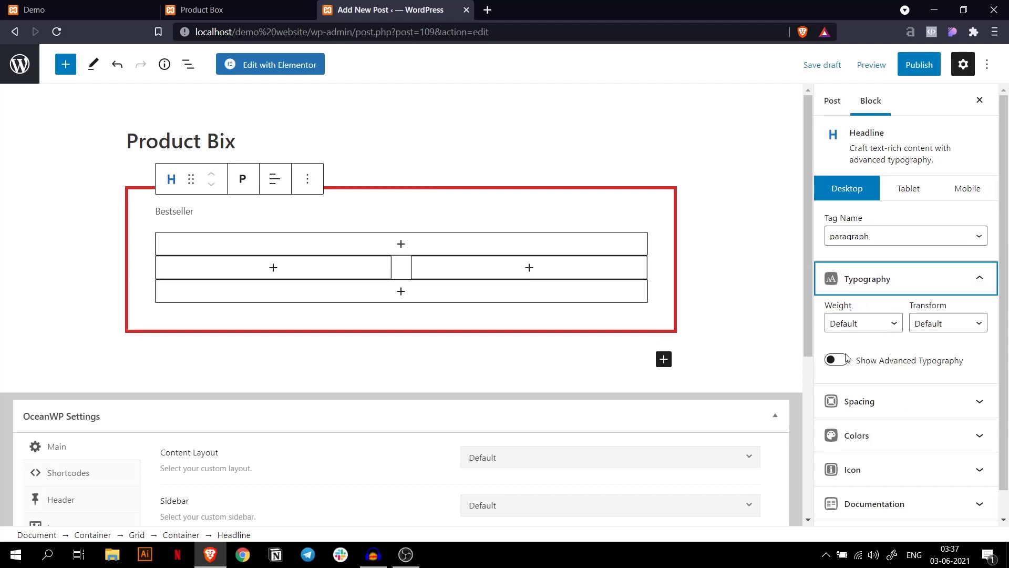
pyautogui.click(840, 362)
pyautogui.scroll(-3, 886, 310)
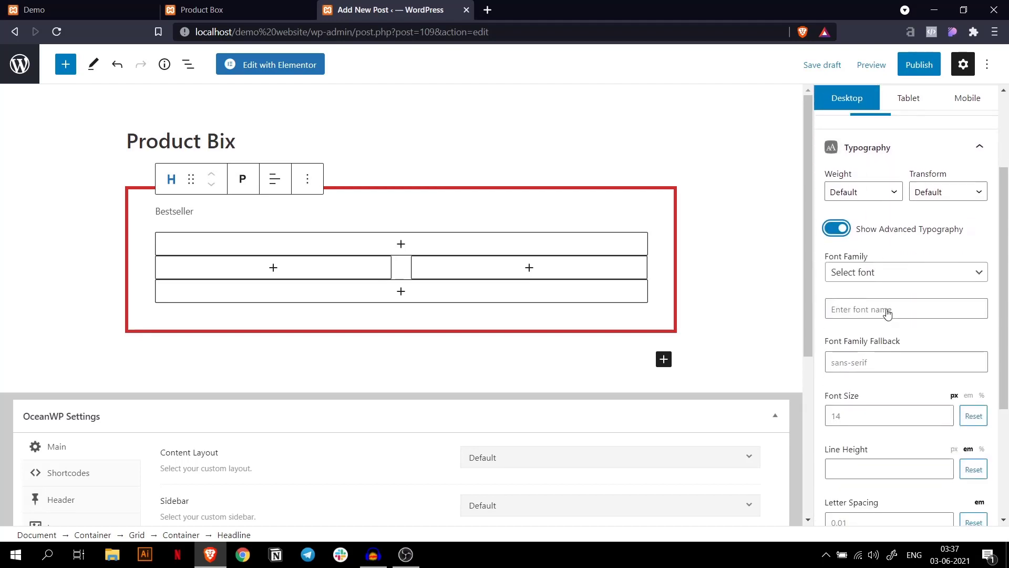
pyautogui.click(877, 280)
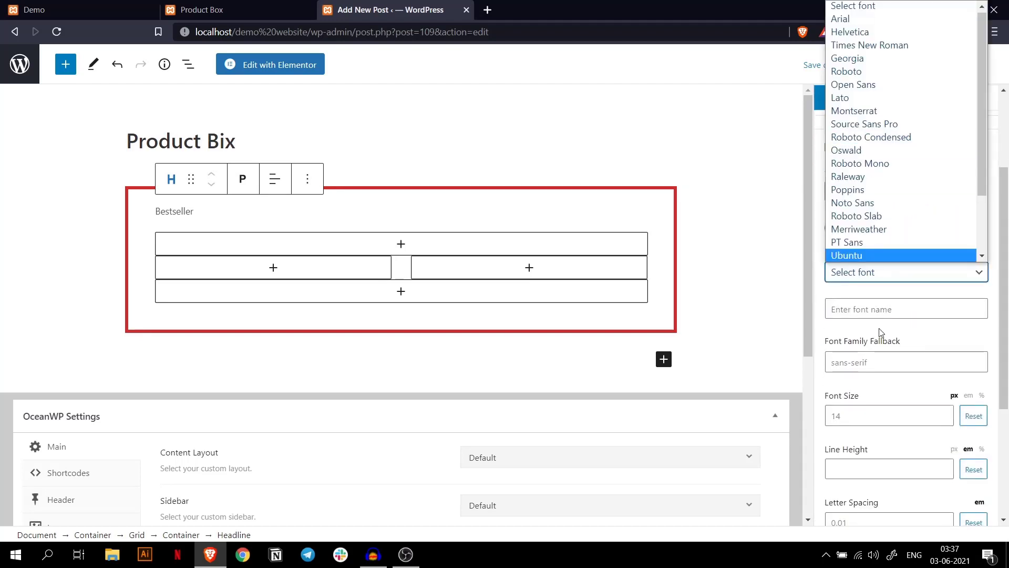
pyautogui.click(855, 415)
pyautogui.click(856, 416)
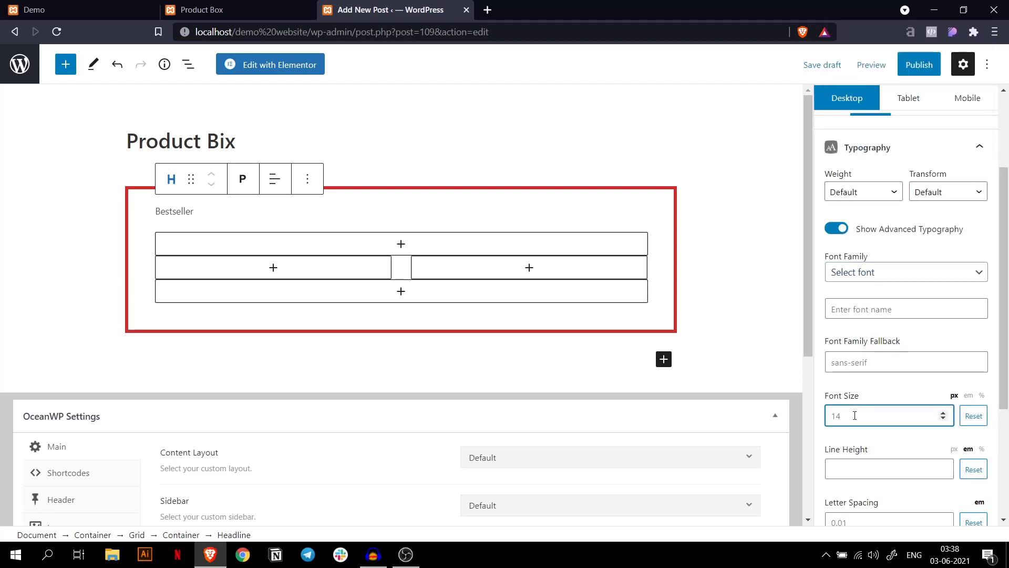
pyautogui.write('18')
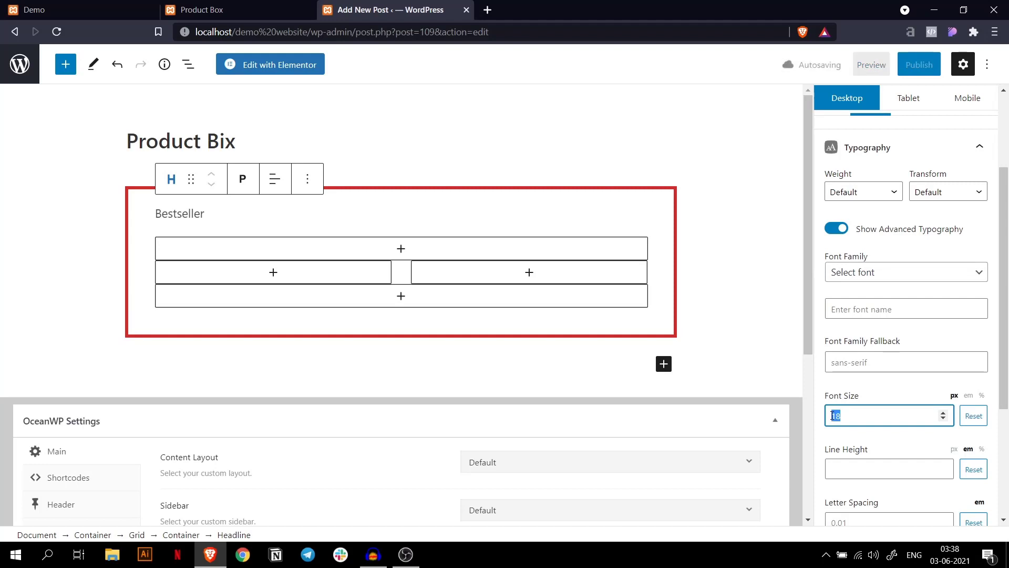
pyautogui.write('20')
pyautogui.click(883, 192)
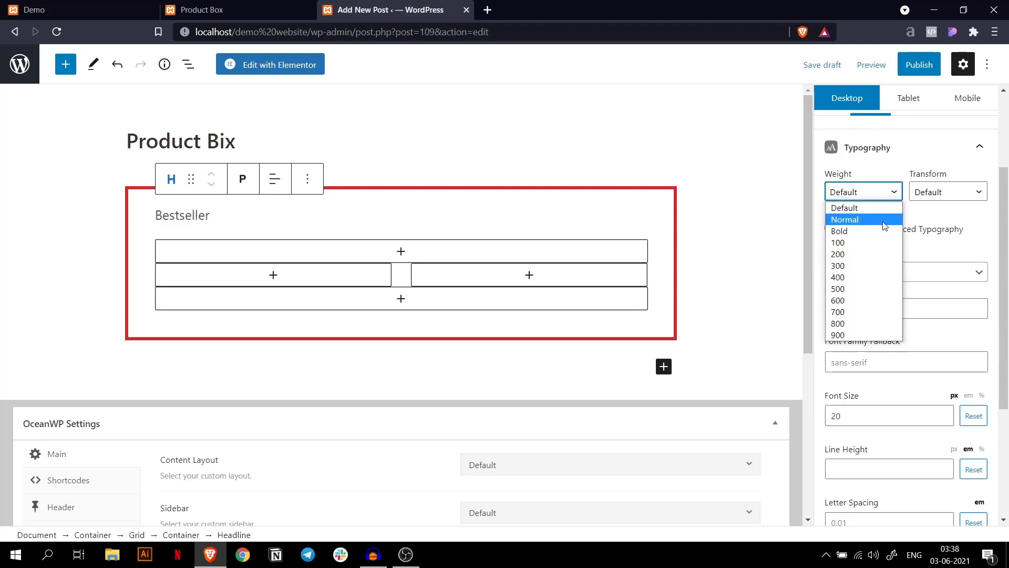
pyautogui.click(854, 296)
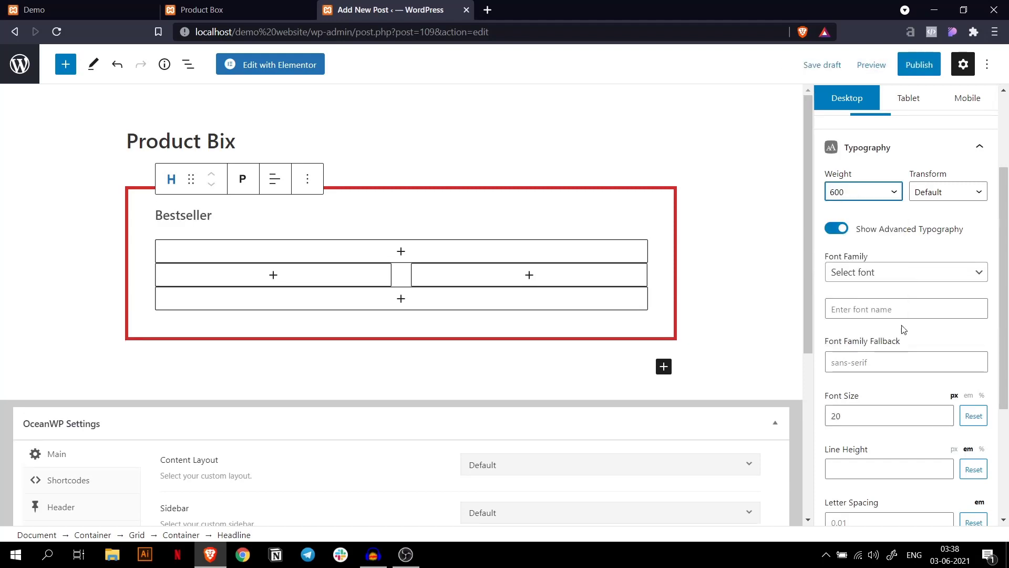
pyautogui.click(976, 157)
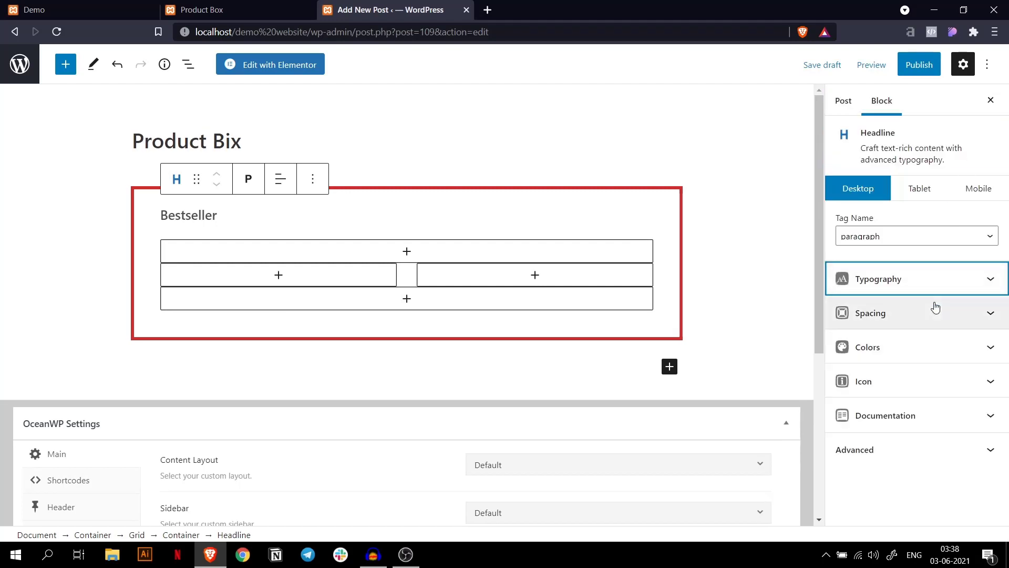
# Give the Bestseller headline an orange background color and white text from the color palette.
pyautogui.click(992, 344)
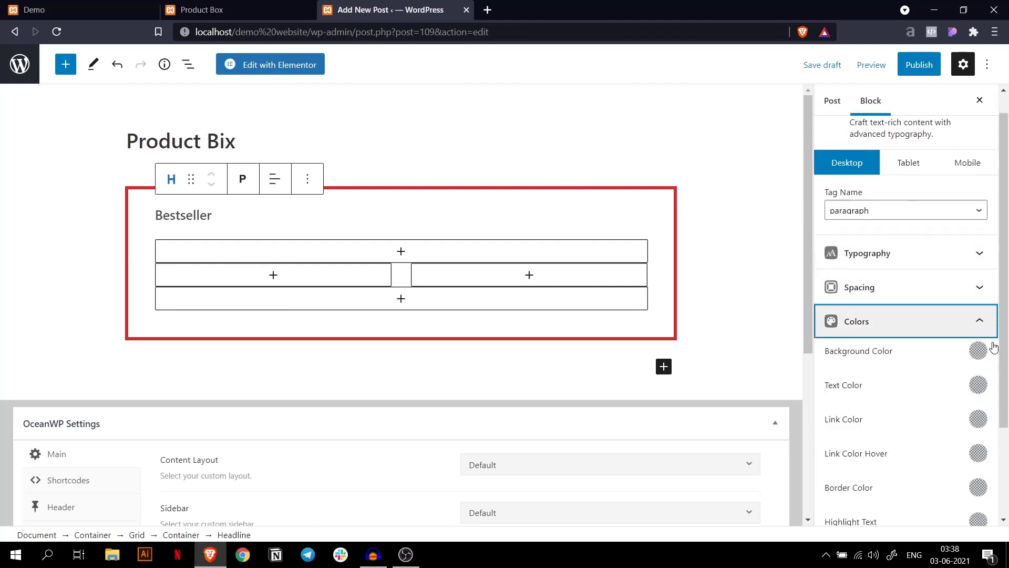
pyautogui.click(977, 332)
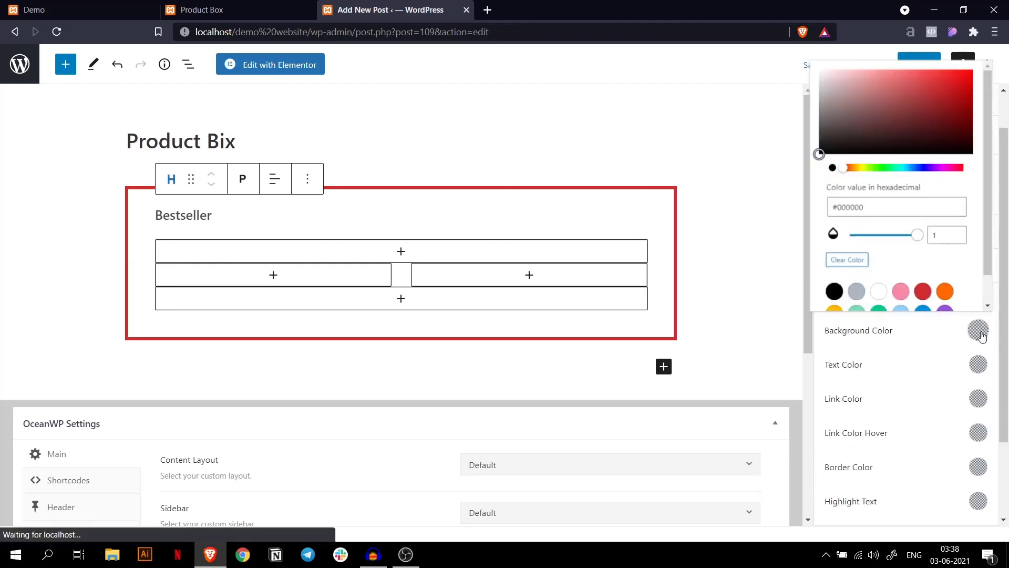
pyautogui.click(943, 293)
pyautogui.click(947, 327)
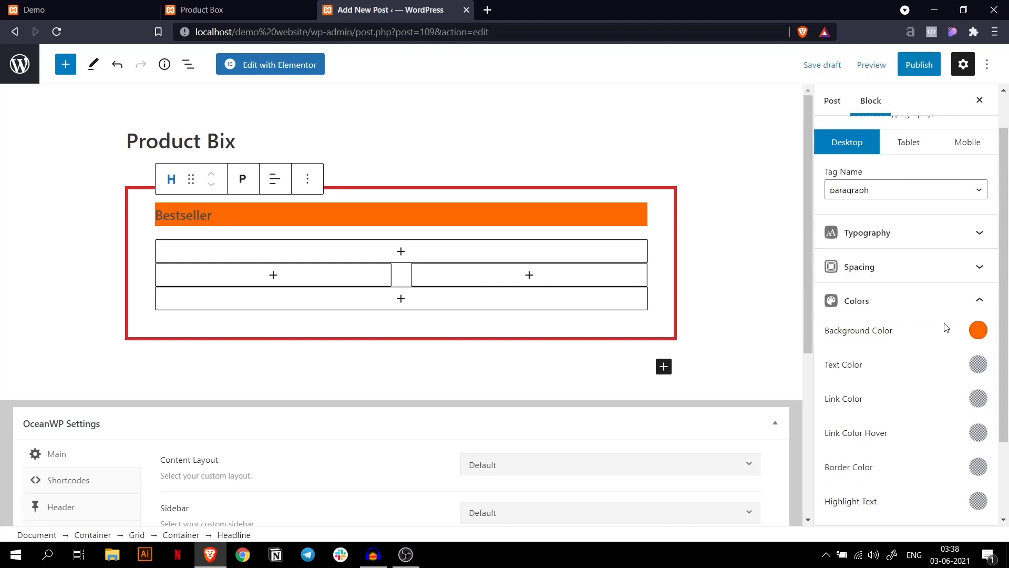
pyautogui.click(977, 363)
pyautogui.click(872, 292)
pyautogui.click(976, 360)
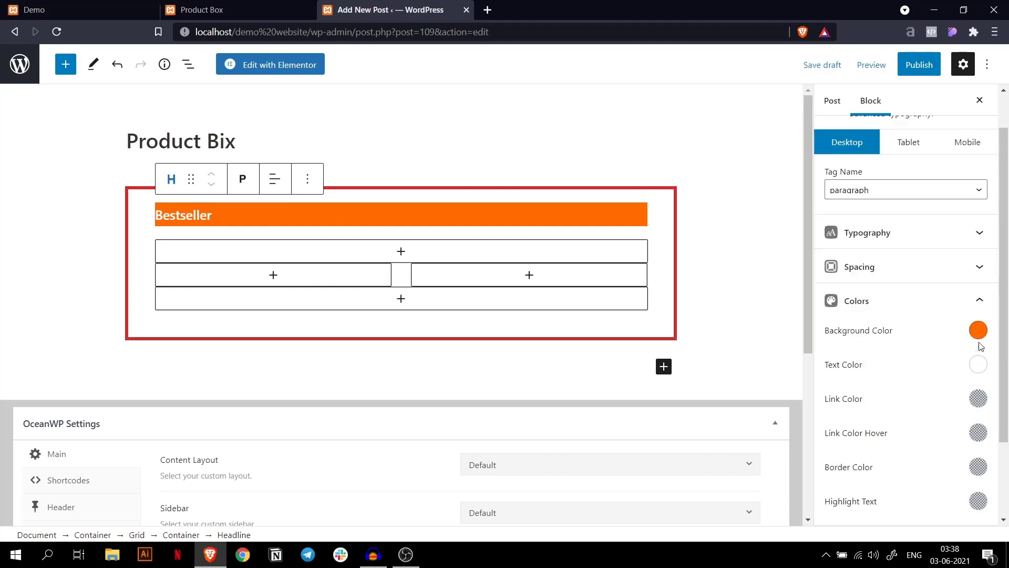
pyautogui.click(977, 296)
# Set the Bestseller headline's padding to 10 px top and bottom and 40 px right and left, and enable Inline Width.
pyautogui.click(993, 315)
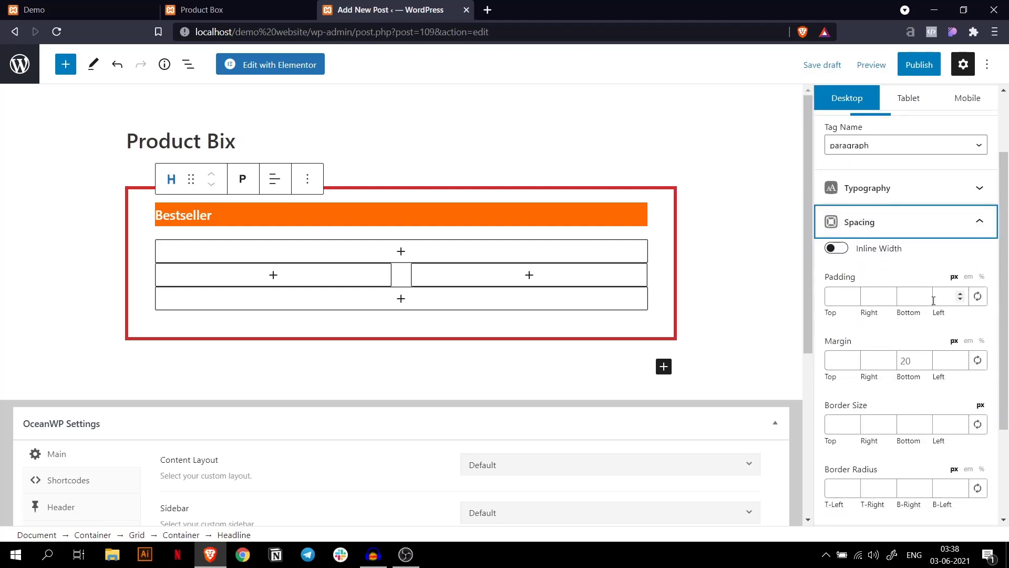
pyautogui.click(841, 298)
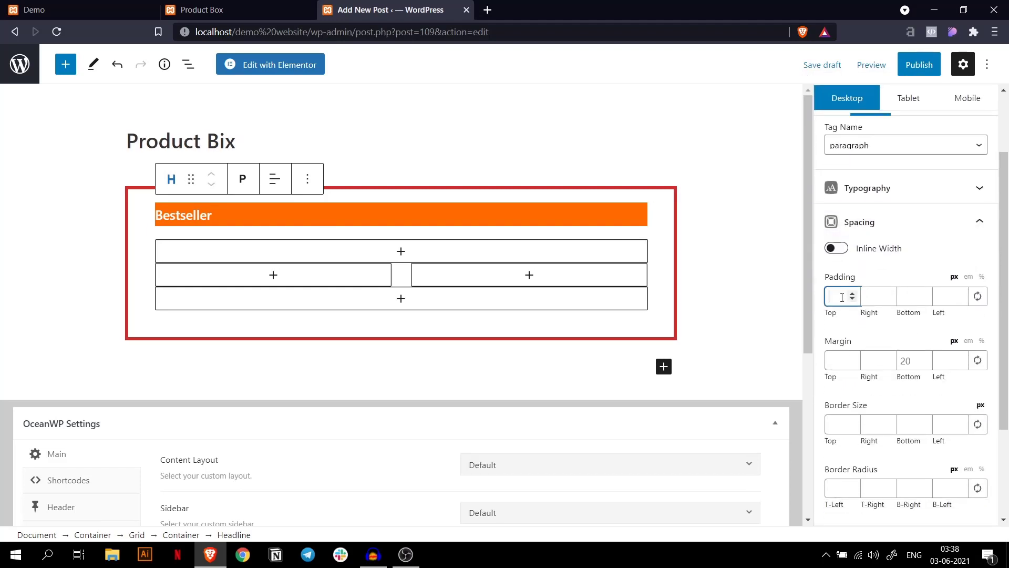
pyautogui.write('40')
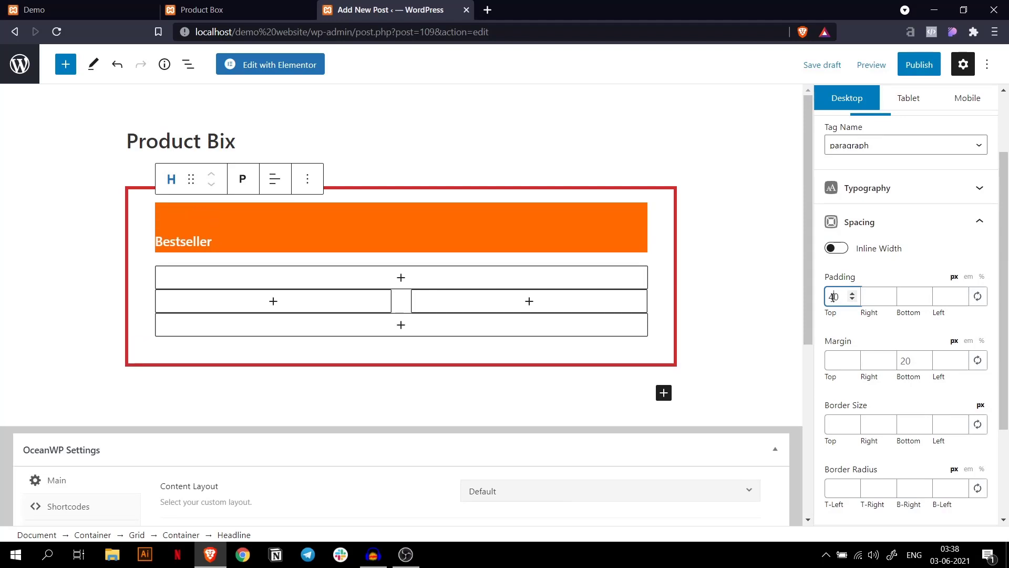
pyautogui.write('1')
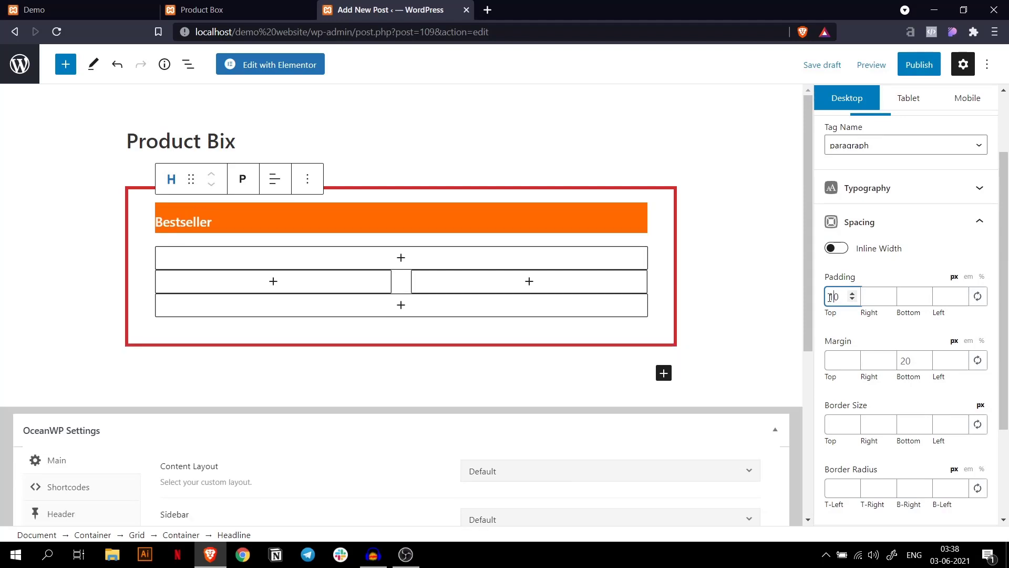
pyautogui.click(901, 297)
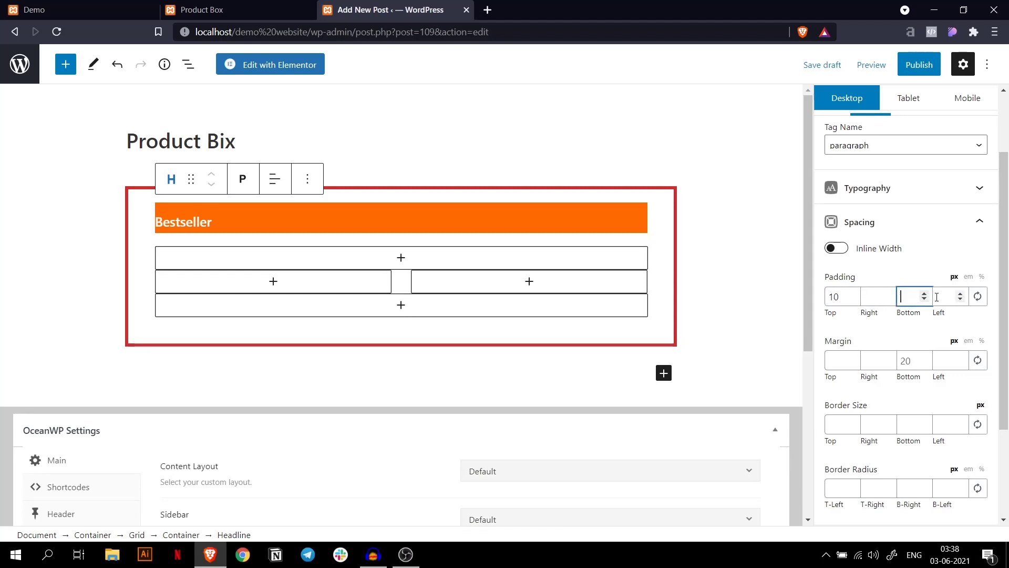
pyautogui.click(944, 297)
pyautogui.write('40')
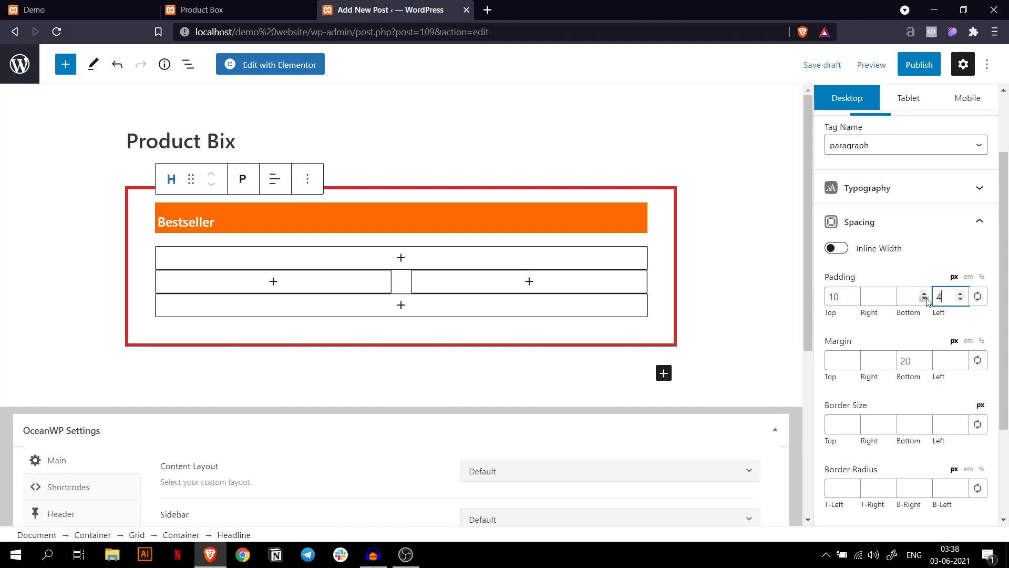
pyautogui.click(878, 298)
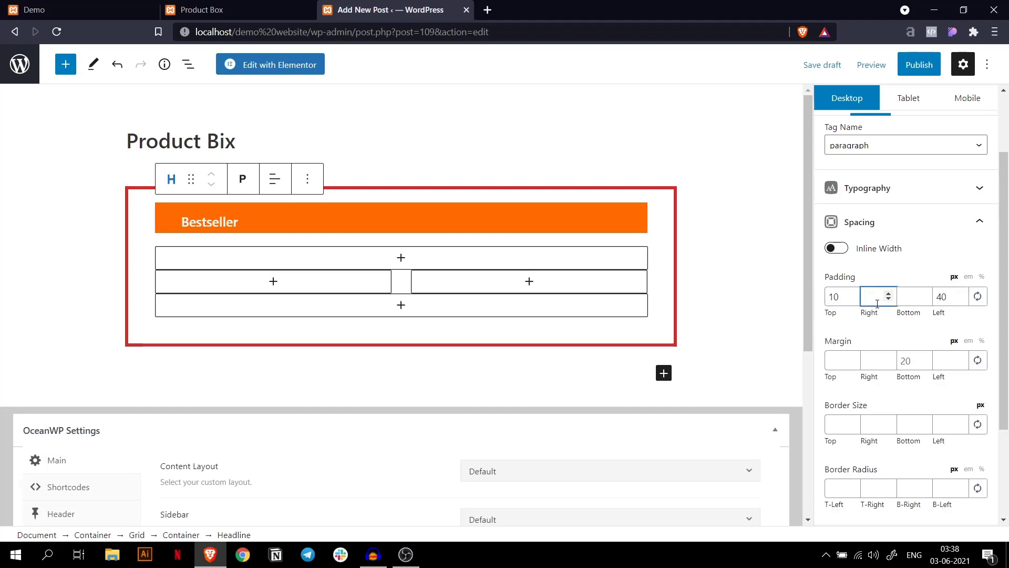
pyautogui.write('40')
pyautogui.click(911, 299)
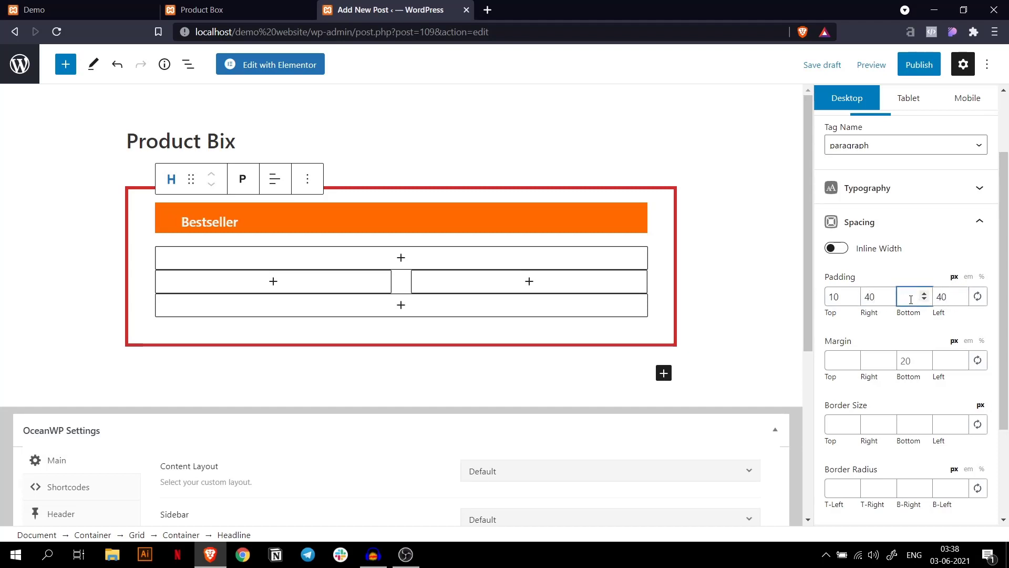
pyautogui.write('10')
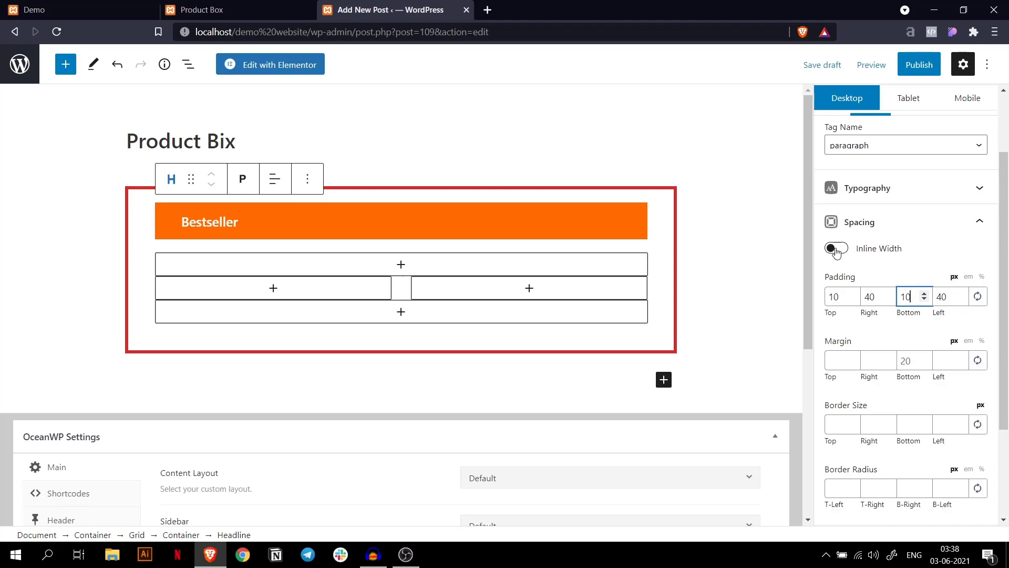
pyautogui.click(836, 249)
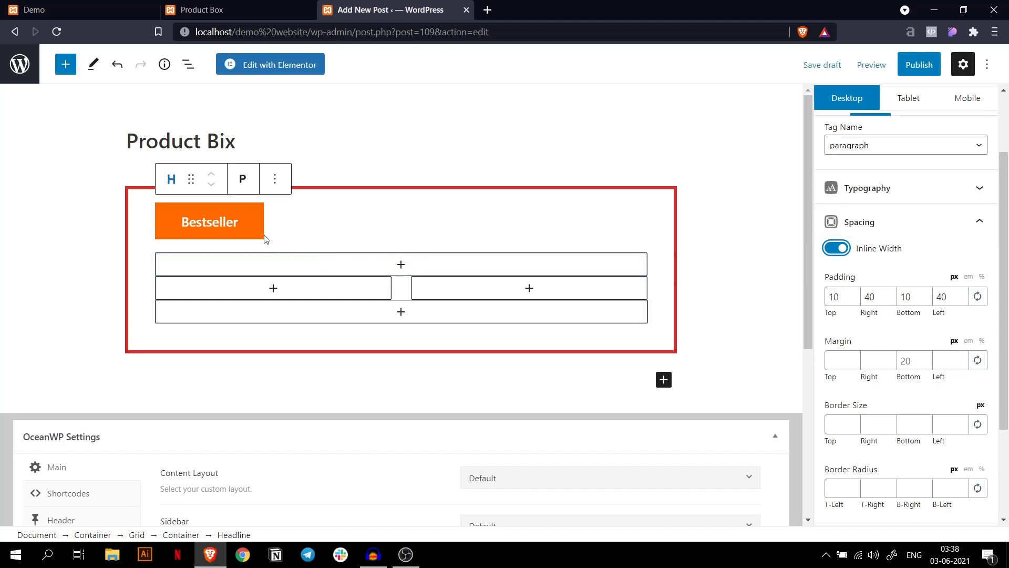
pyautogui.click(980, 221)
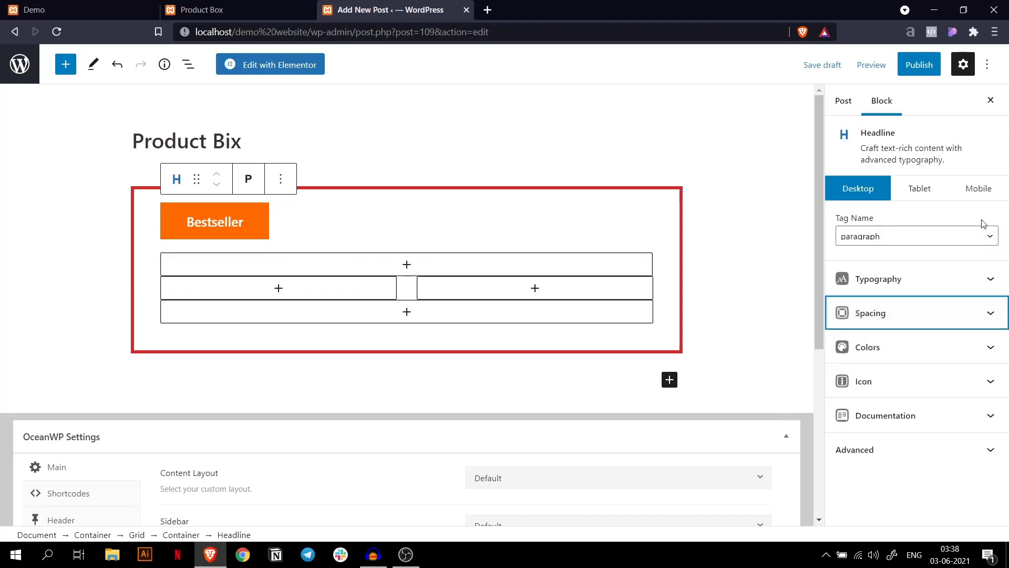
# Set the top margin of the container holding the Bestseller headline to -45 px so the badge overlaps the box's upper border.
pyautogui.click(297, 225)
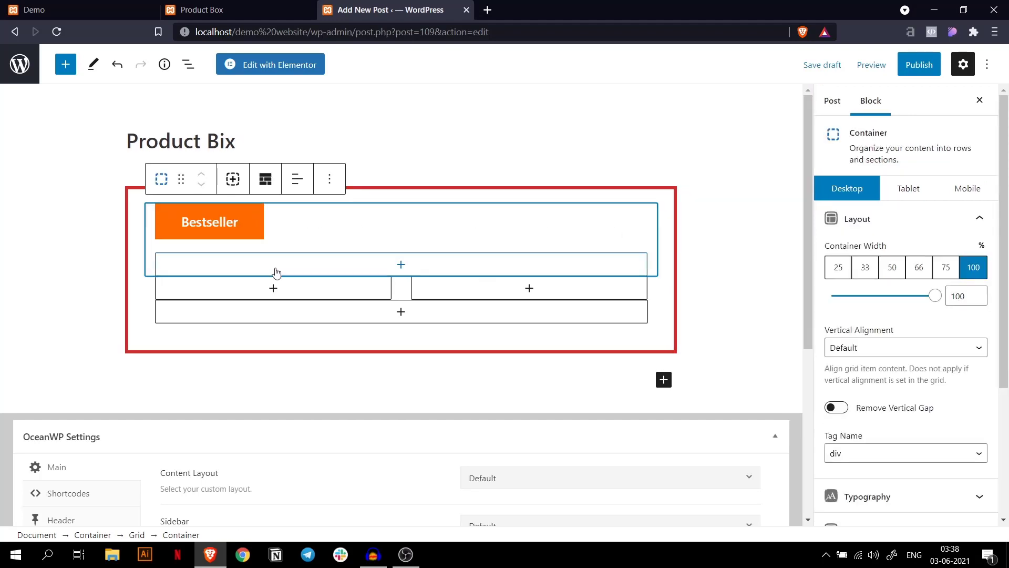
pyautogui.scroll(-4, 914, 263)
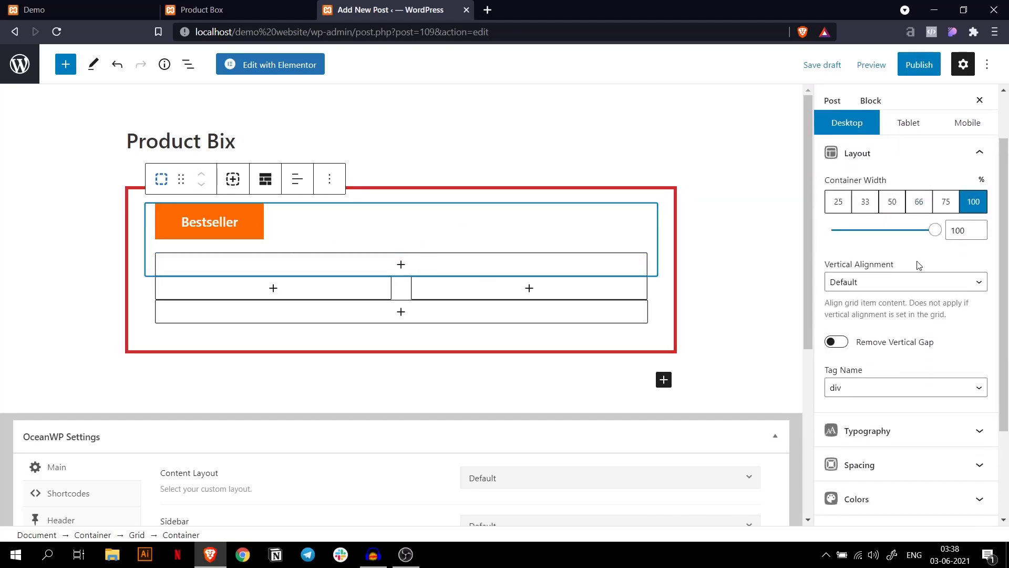
pyautogui.click(969, 340)
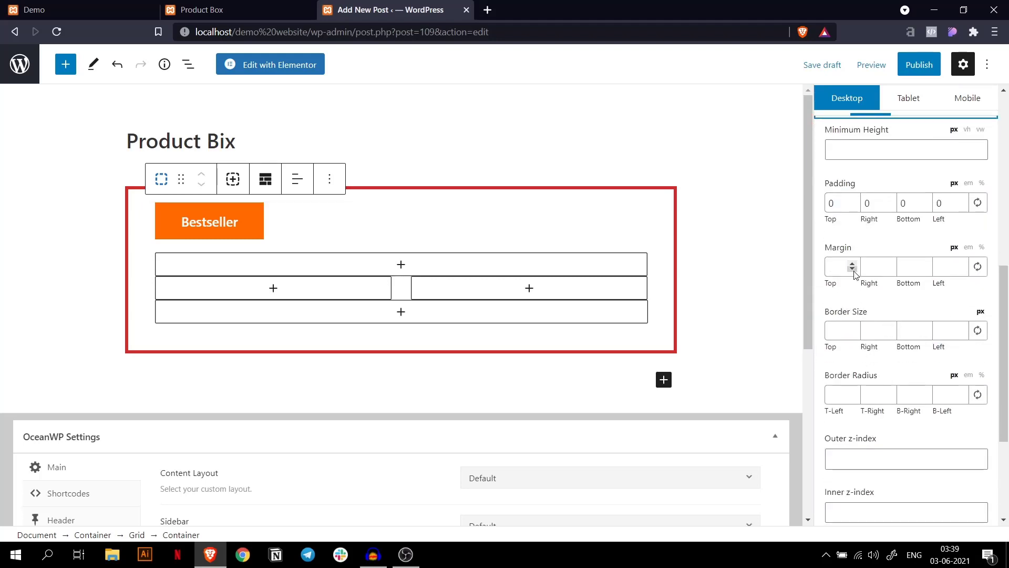
pyautogui.click(853, 269)
pyautogui.click(853, 269)
pyautogui.click(853, 269)
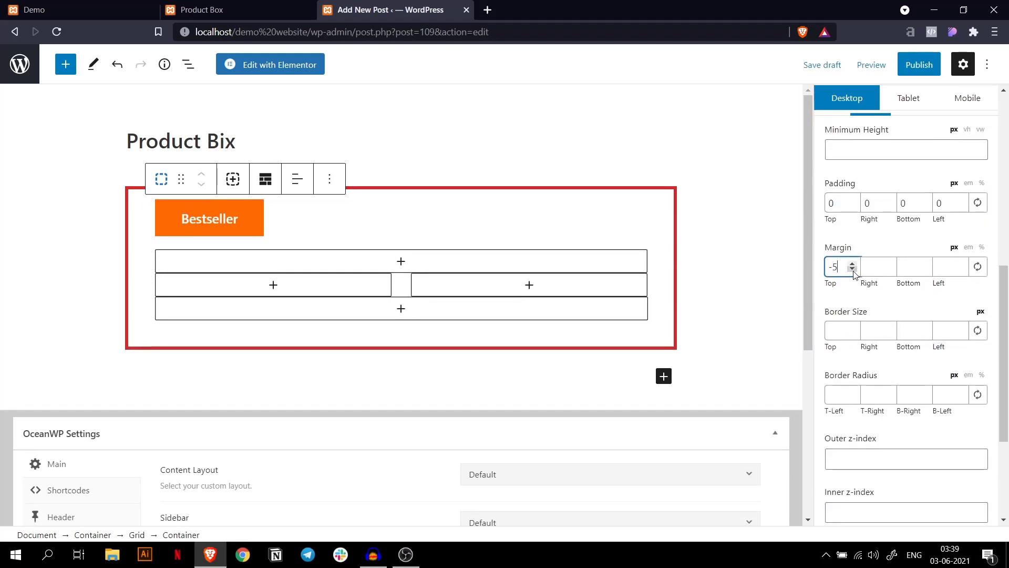
pyautogui.click(852, 269)
pyautogui.click(853, 269)
pyautogui.click(853, 270)
pyautogui.click(853, 269)
pyautogui.click(852, 269)
pyautogui.click(853, 269)
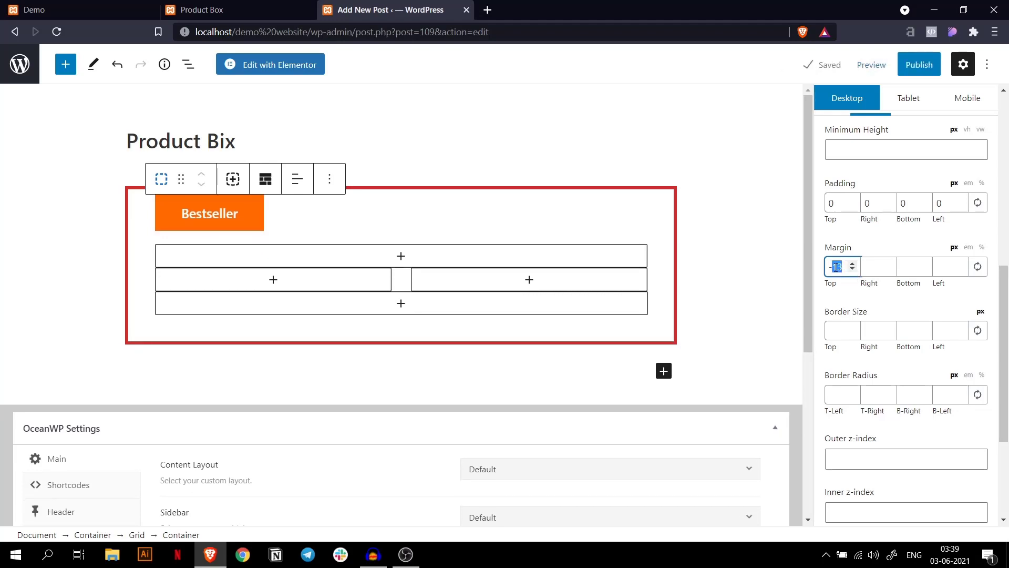
pyautogui.write('45')
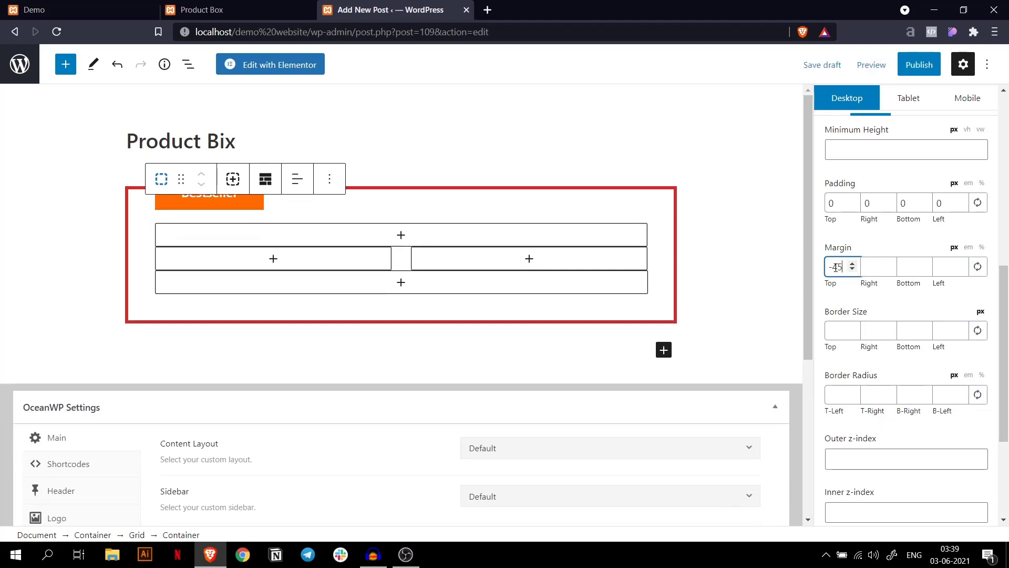
pyautogui.click(703, 255)
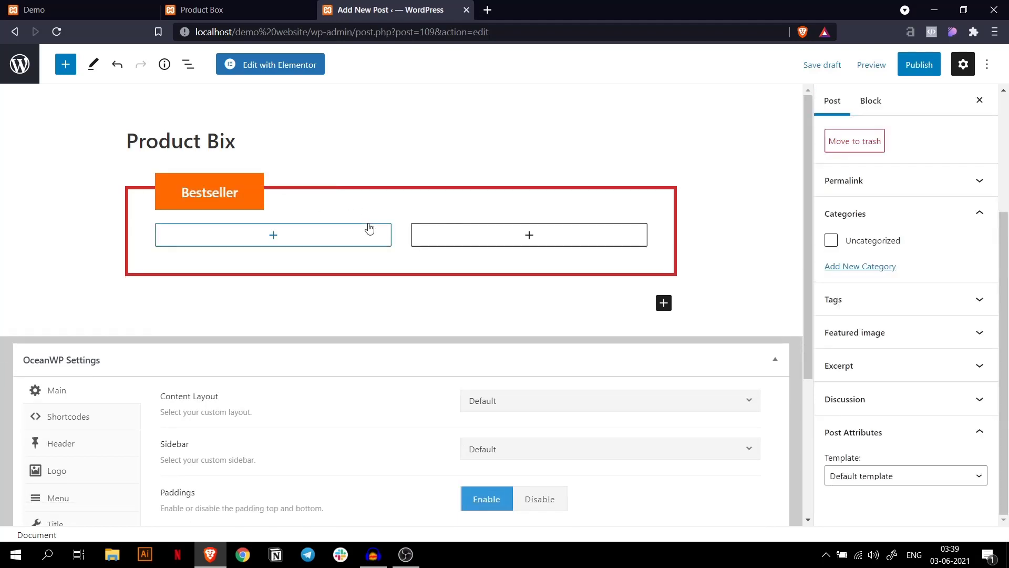
# Insert an Image block in the first 50% column and choose iPad-12-Pro-Max.jpg from the media library.
pyautogui.click(278, 240)
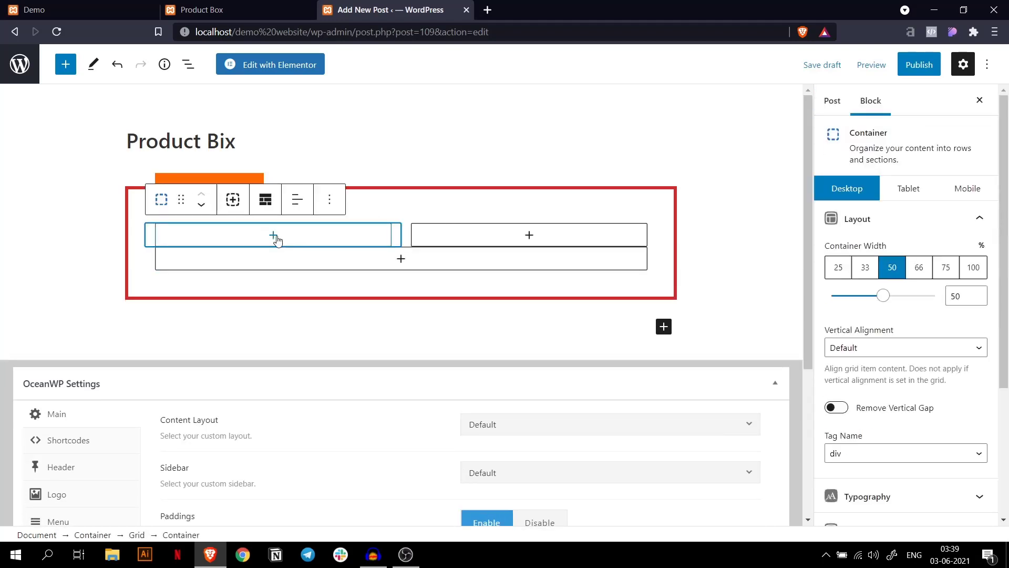
pyautogui.click(266, 234)
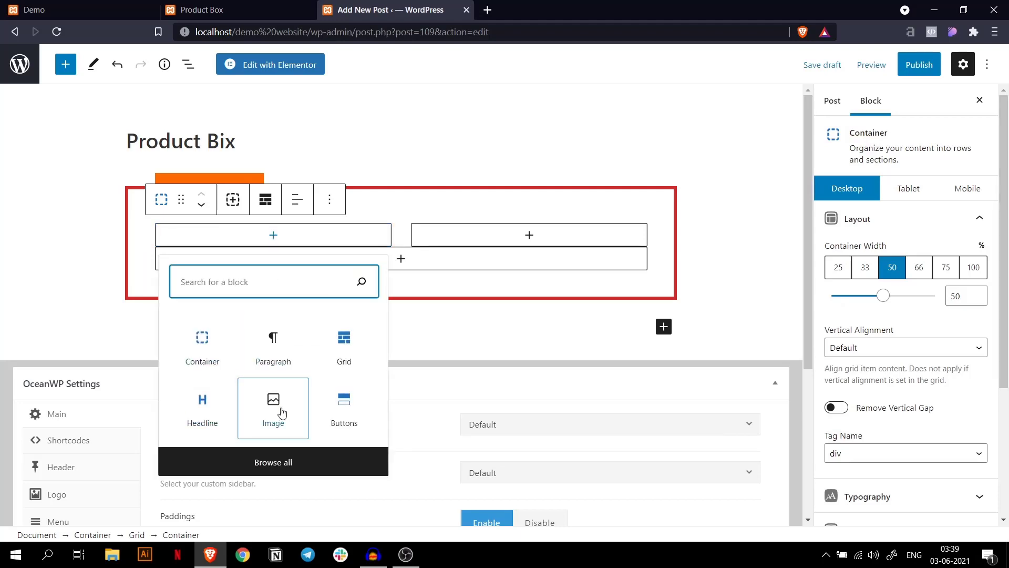
pyautogui.click(275, 411)
pyautogui.click(243, 323)
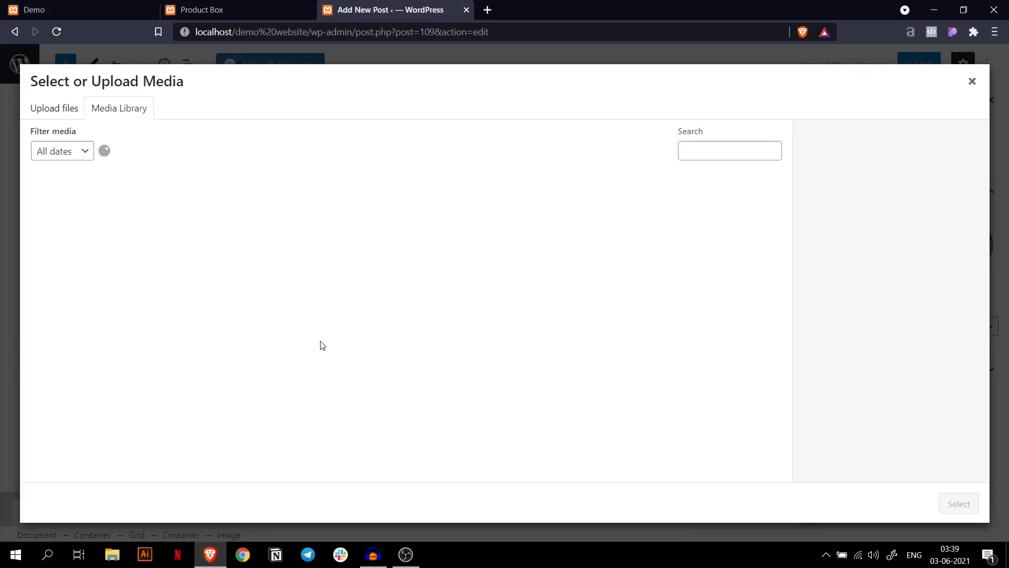
pyautogui.click(94, 236)
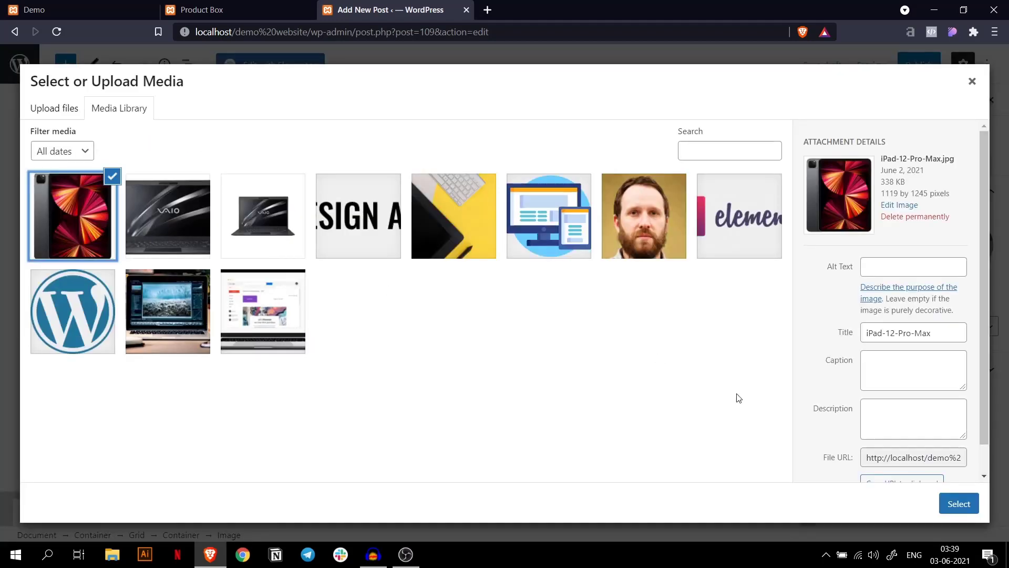
pyautogui.click(954, 504)
pyautogui.scroll(-2, 263, 400)
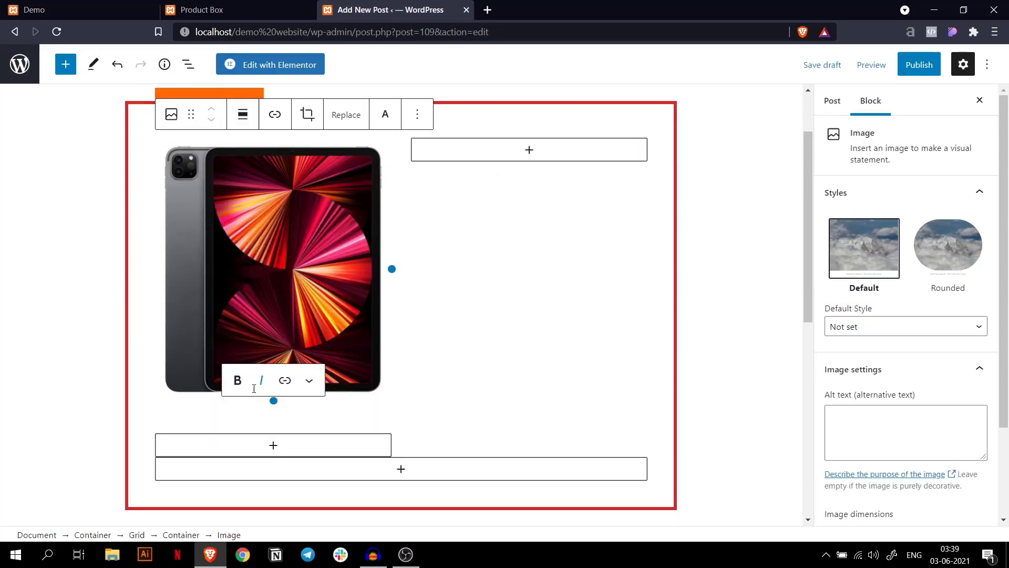
# Add a GenerateBlocks Buttons block below the iPad image and label the button "Check Price on Amazon".
pyautogui.click(276, 404)
pyautogui.click(272, 374)
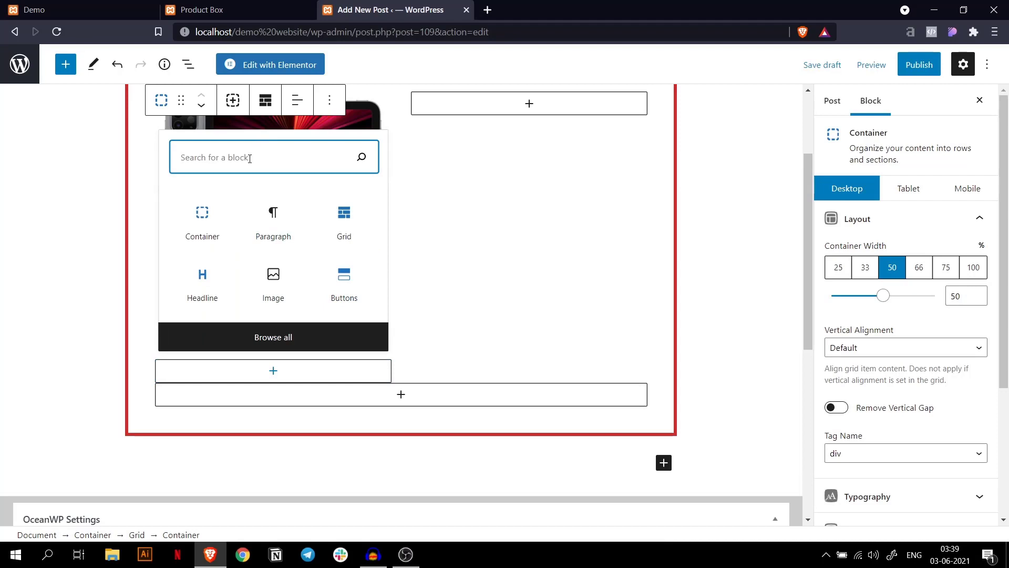
pyautogui.write('b')
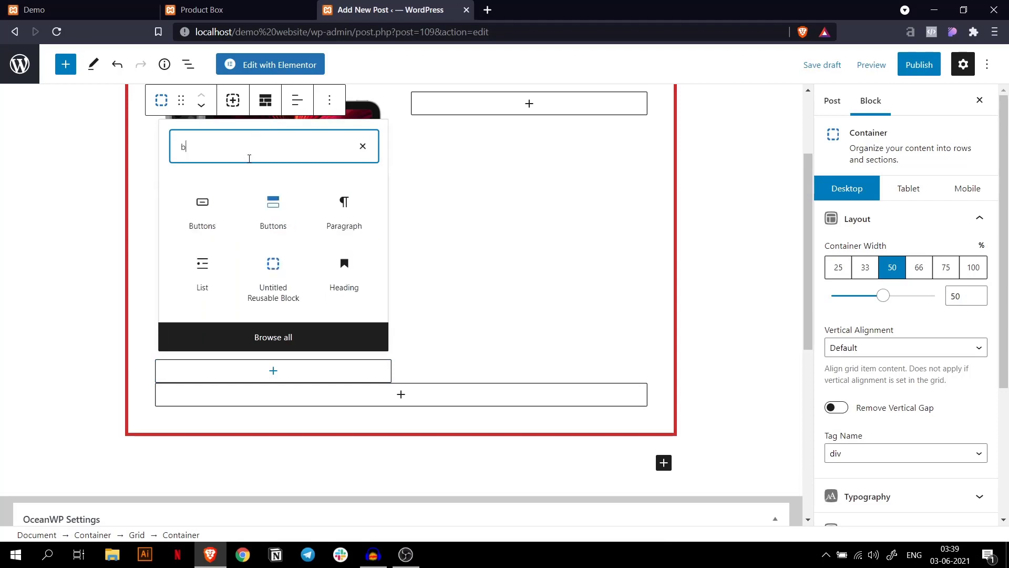
pyautogui.click(271, 209)
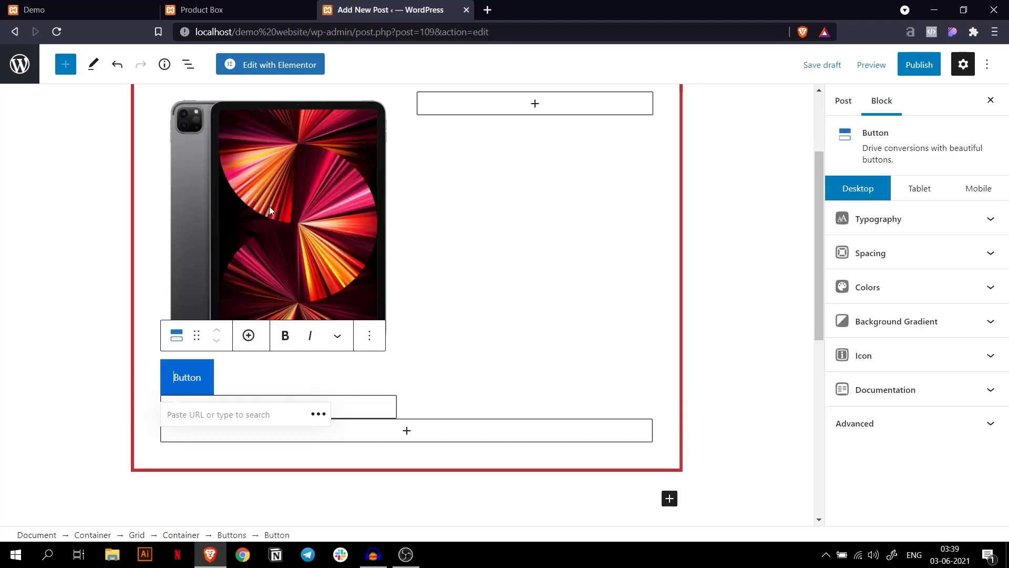
pyautogui.write('Check')
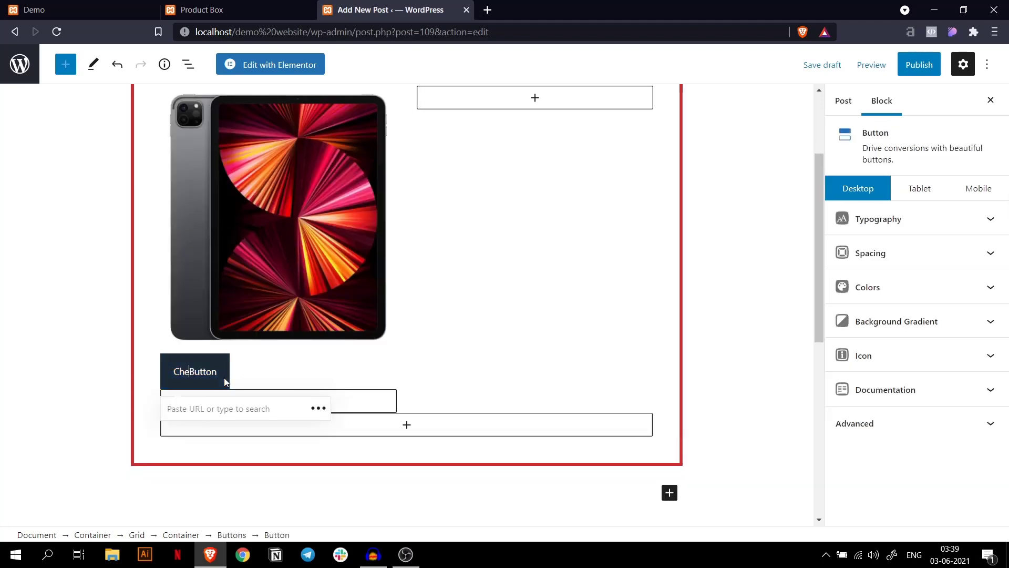
pyautogui.doubleClick(225, 373)
pyautogui.write('Che')
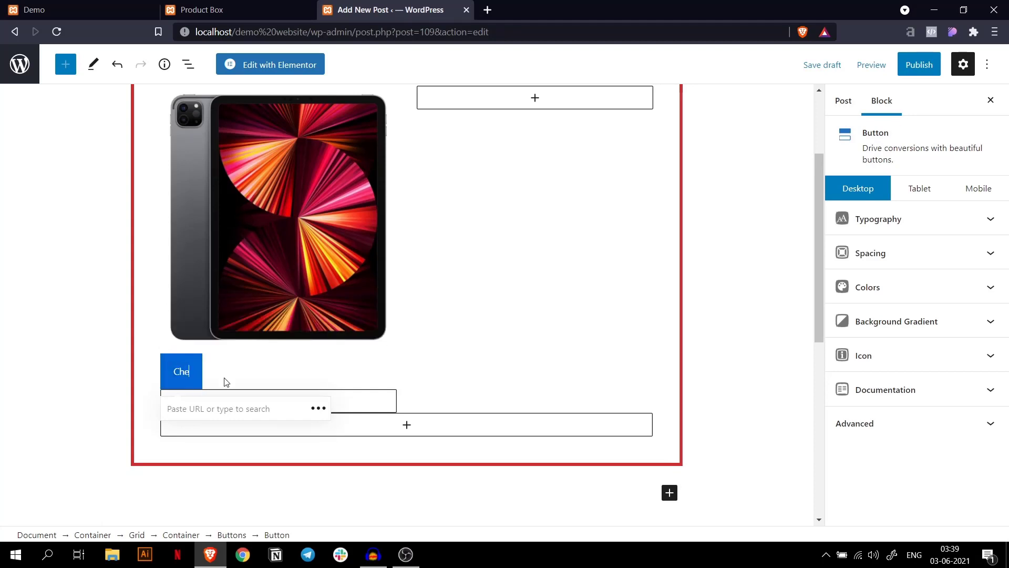
pyautogui.write('ck Price ')
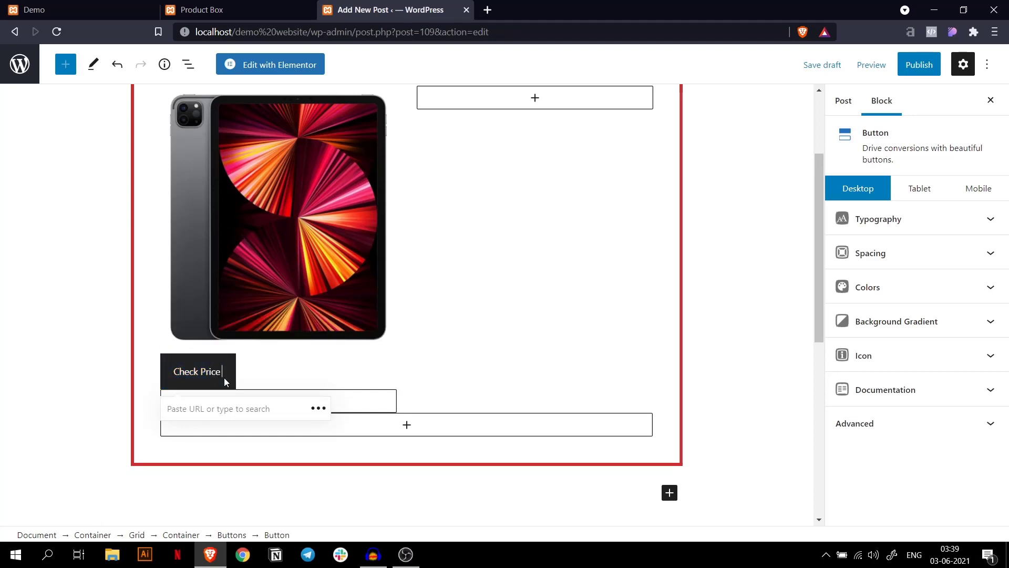
pyautogui.write('on Amazon')
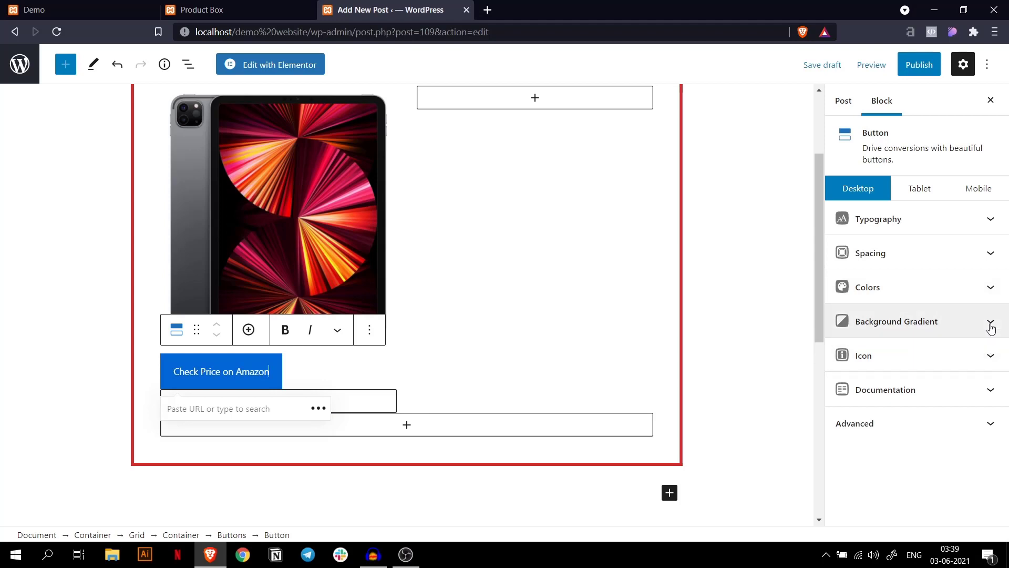
# Set the Check Price button's normal background to red and its hover background to orange from the color palette.
pyautogui.click(990, 288)
pyautogui.click(982, 347)
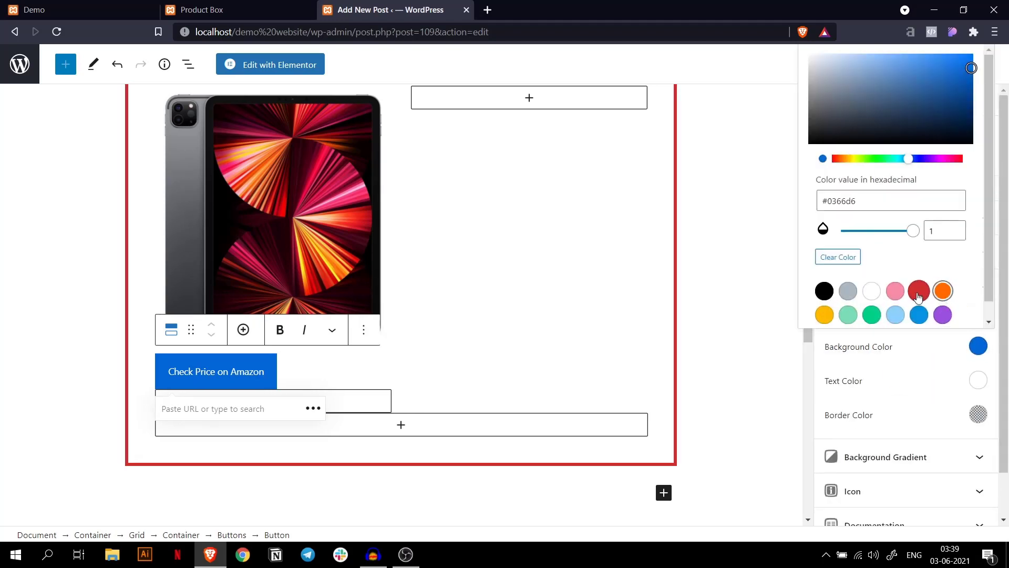
pyautogui.click(918, 296)
pyautogui.click(949, 347)
pyautogui.click(956, 317)
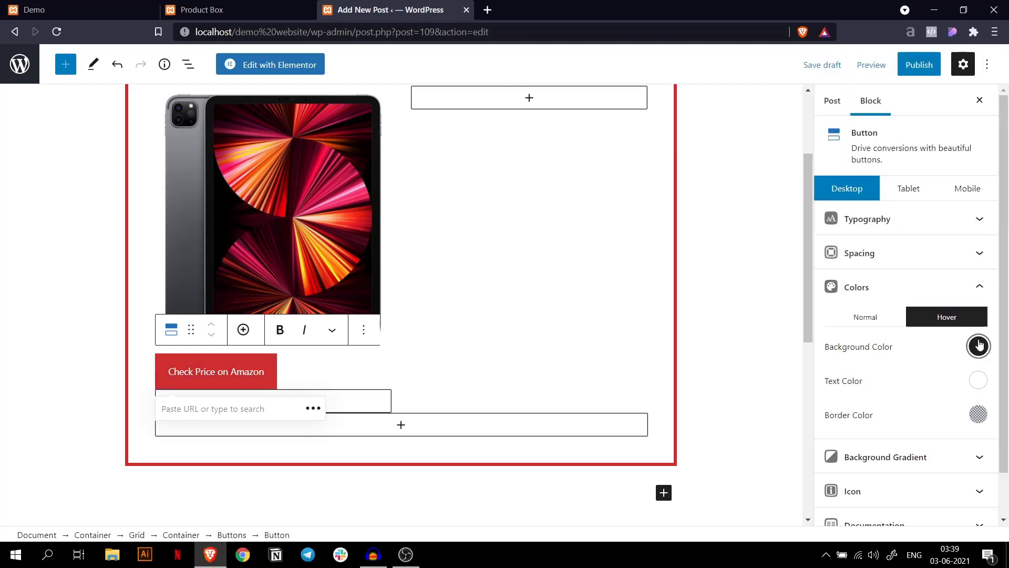
pyautogui.click(979, 346)
pyautogui.click(942, 290)
pyautogui.click(935, 357)
pyautogui.click(972, 302)
# Enable advanced typography for the Check Price button and set its font size to 18 px.
pyautogui.click(982, 262)
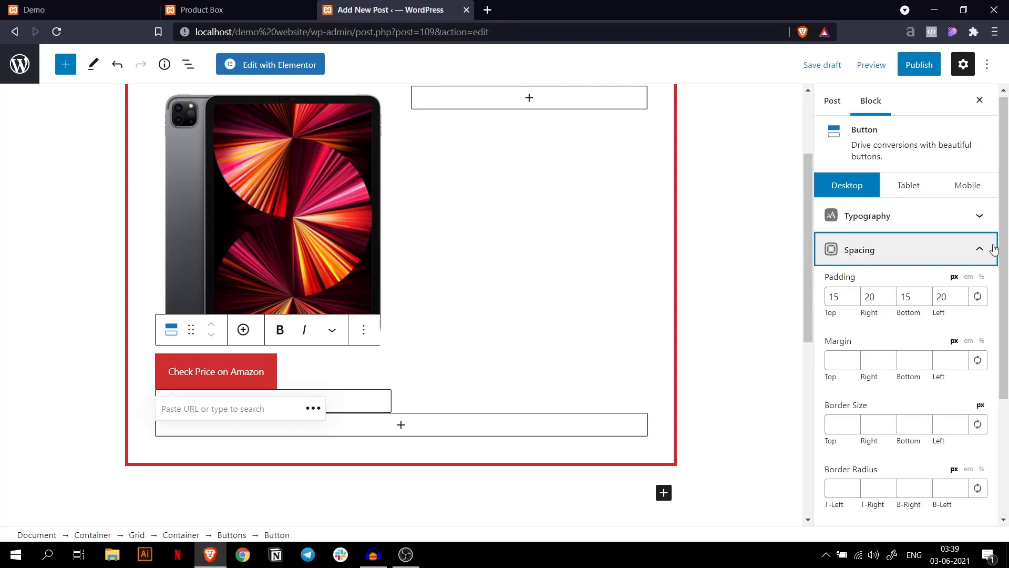
pyautogui.click(979, 217)
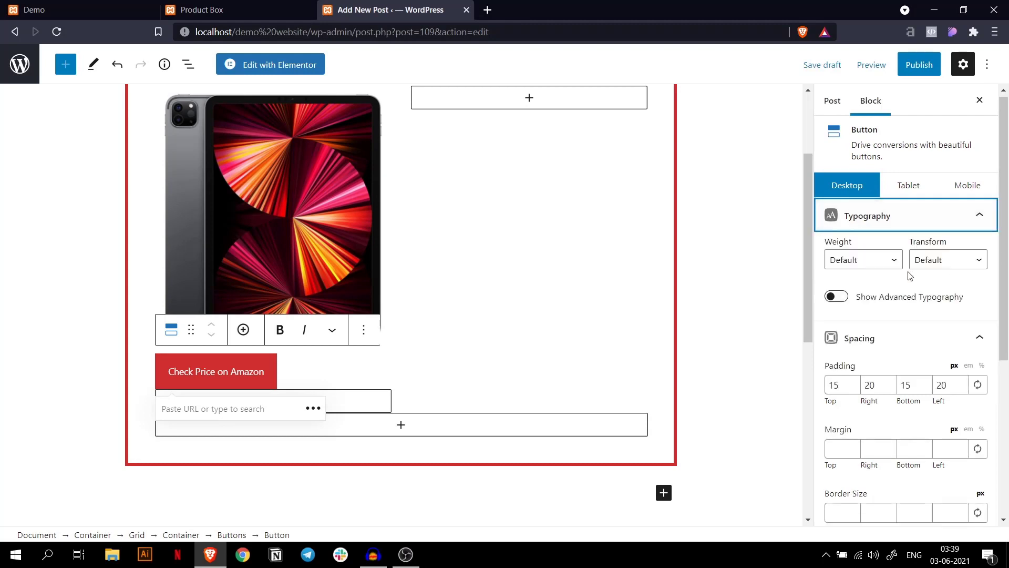
pyautogui.click(863, 297)
pyautogui.scroll(-1, 893, 368)
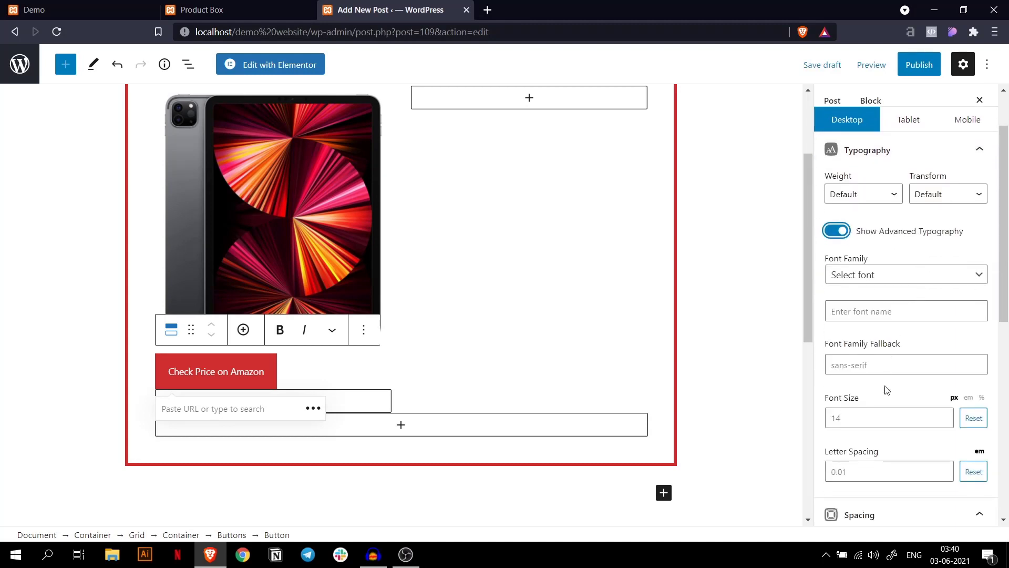
pyautogui.click(856, 424)
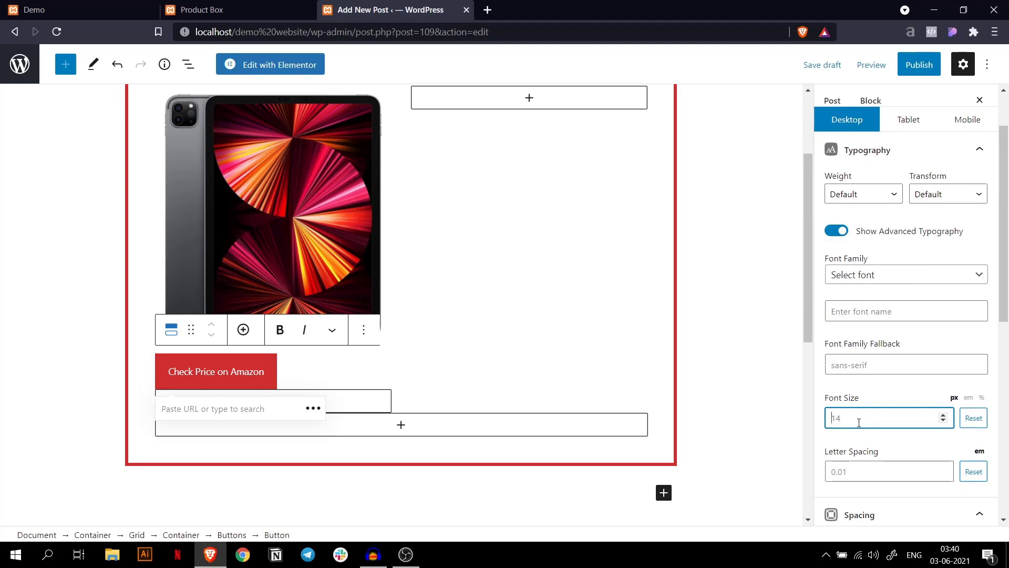
pyautogui.write('18')
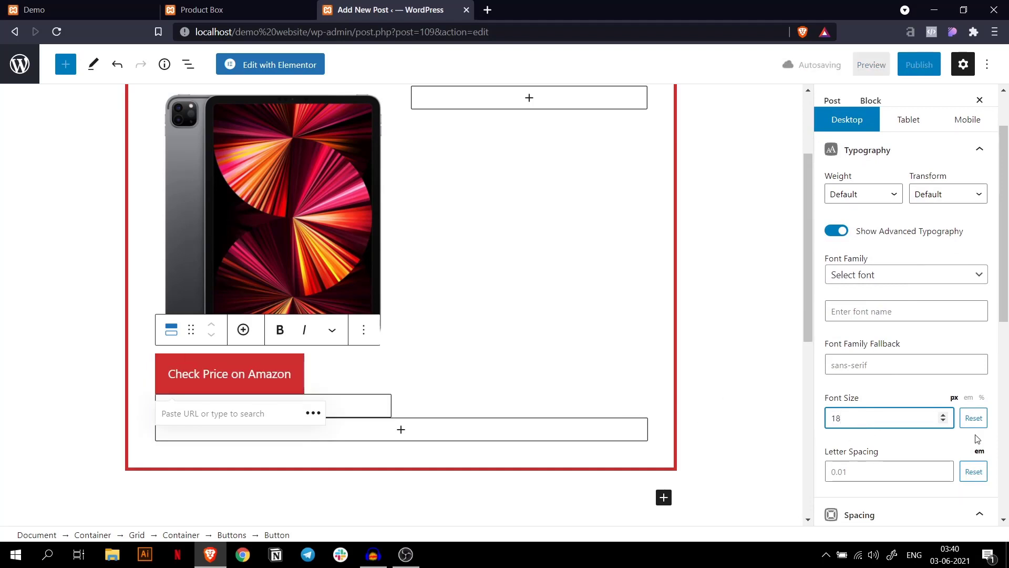
# Enable Fill Horizontal Space on the Buttons block that holds the Check Price button.
pyautogui.scroll(-3, 977, 440)
pyautogui.click(324, 375)
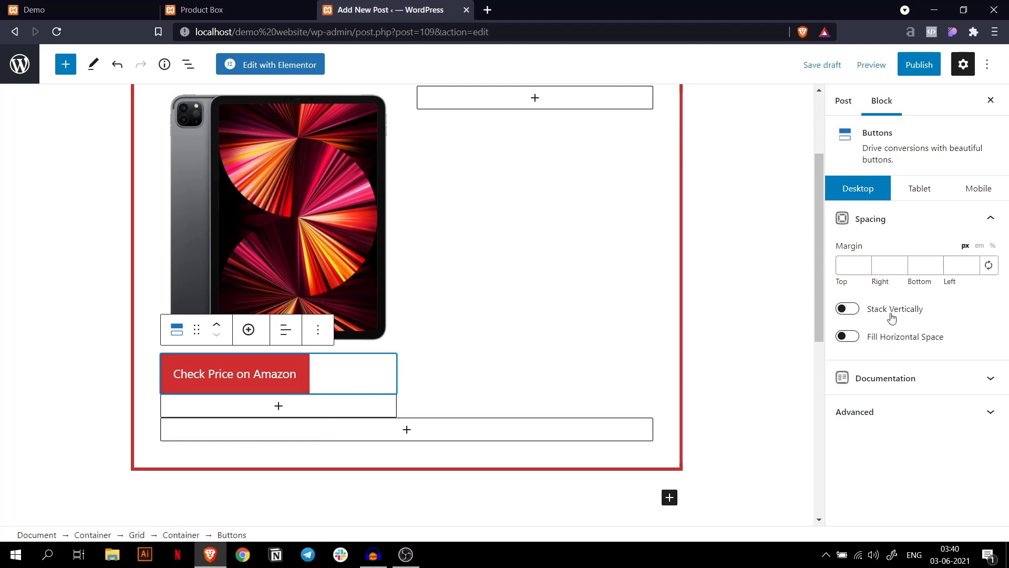
pyautogui.click(855, 340)
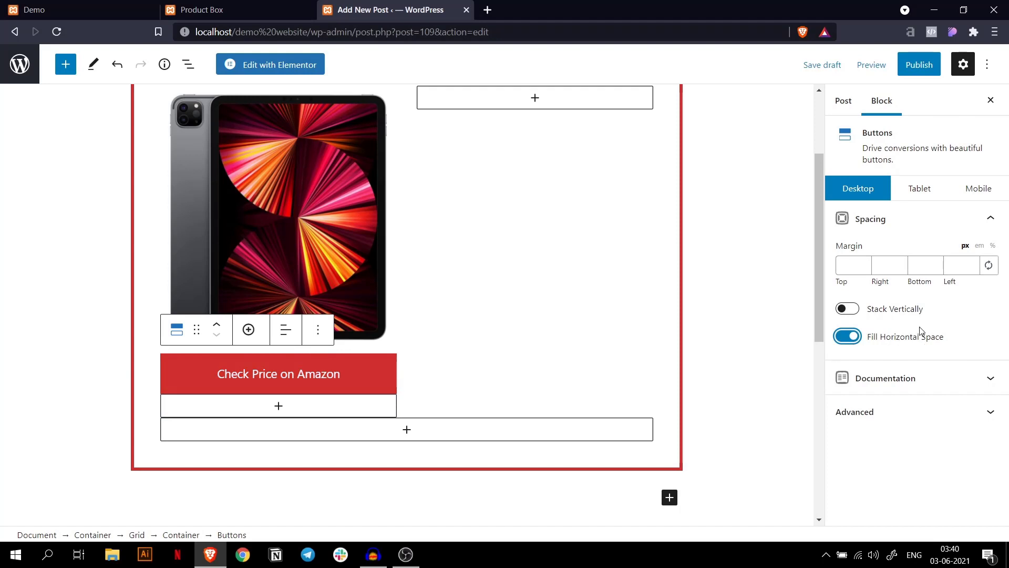
pyautogui.click(994, 220)
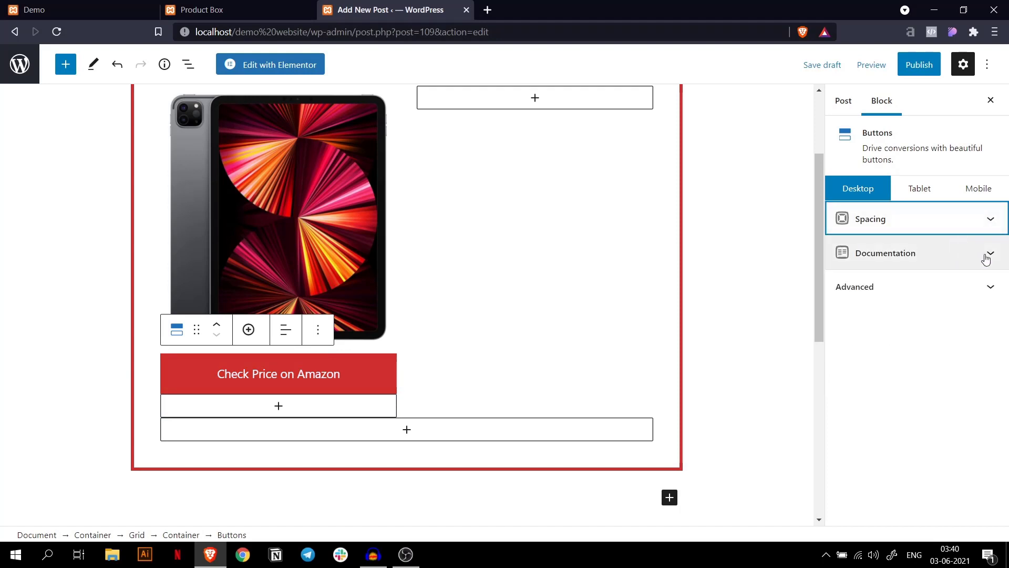
# Set the Check Price button's top margin to 20 px.
pyautogui.click(373, 376)
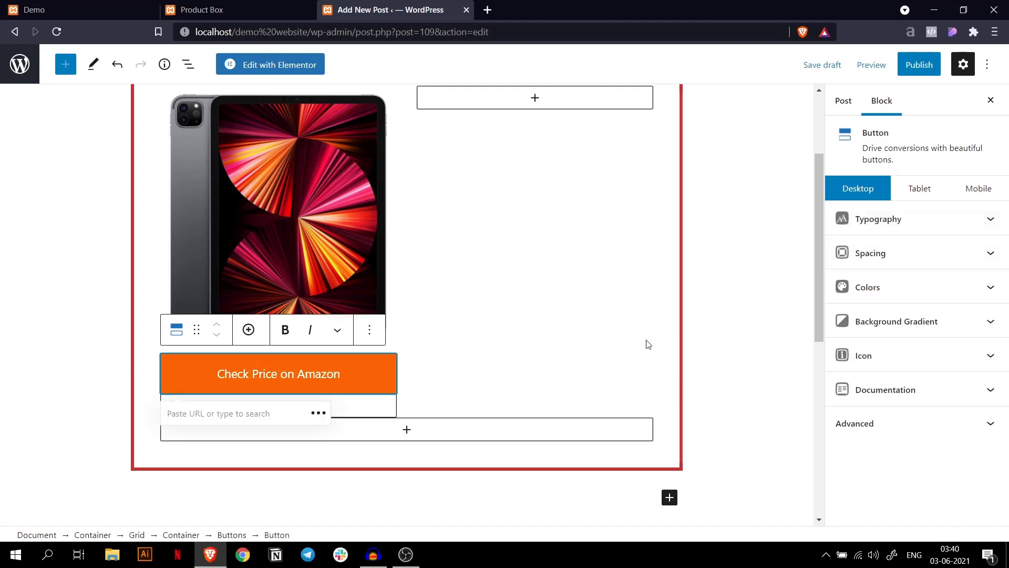
pyautogui.click(991, 256)
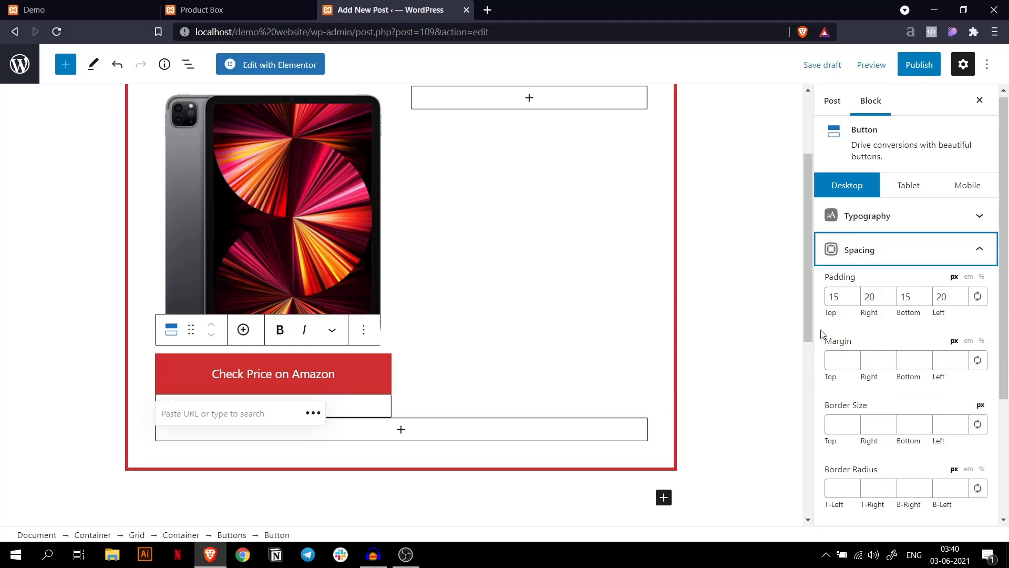
pyautogui.click(837, 359)
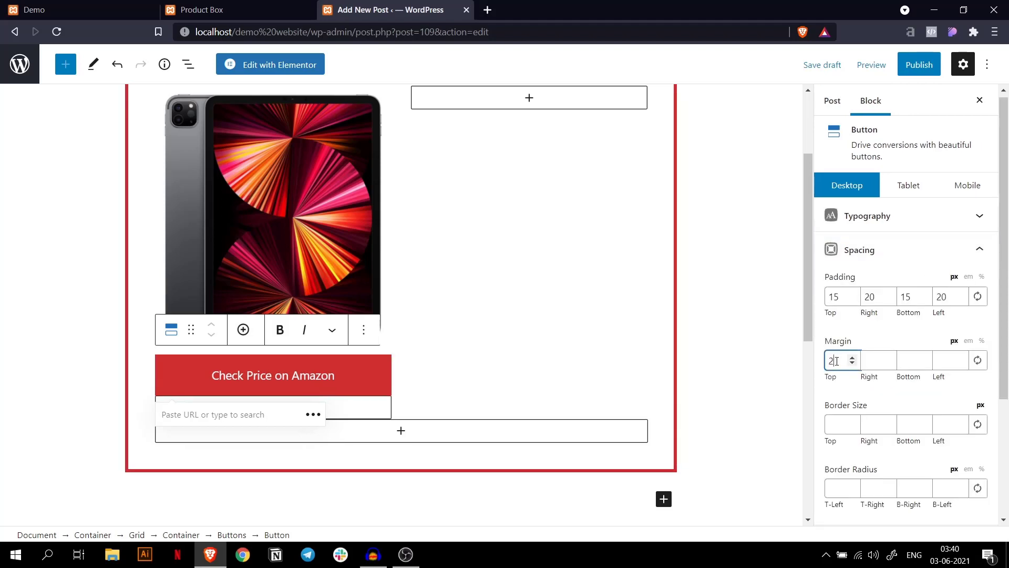
pyautogui.write('20')
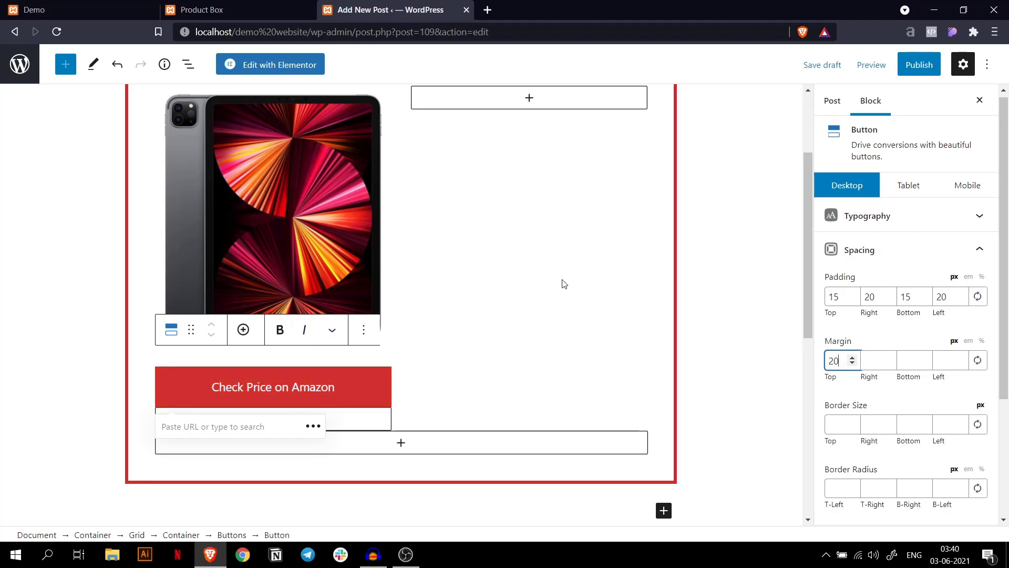
# Add a Headline block reading "Pros" in the empty grid container beside the product image.
pyautogui.scroll(2, 516, 160)
pyautogui.click(529, 167)
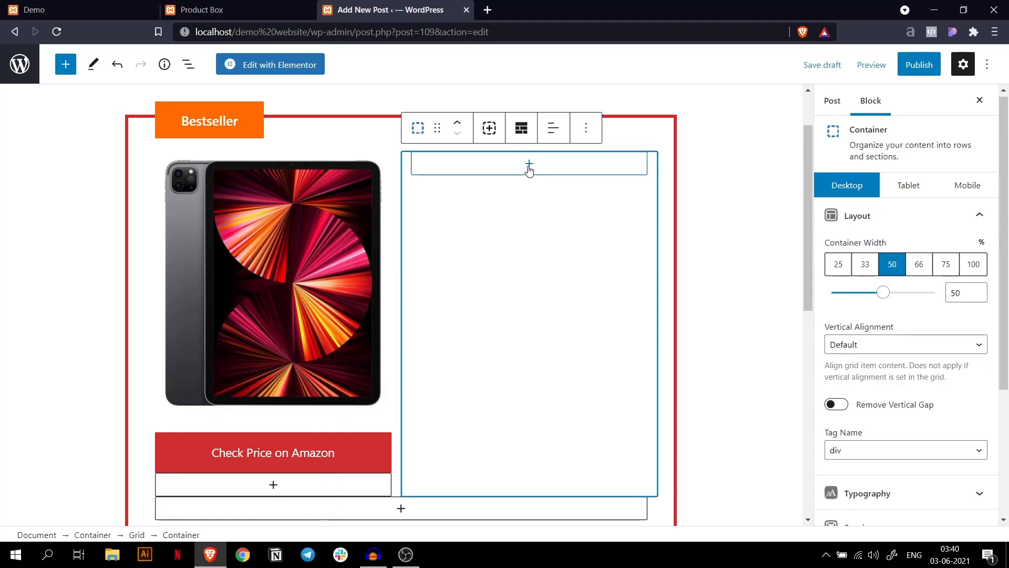
pyautogui.click(529, 165)
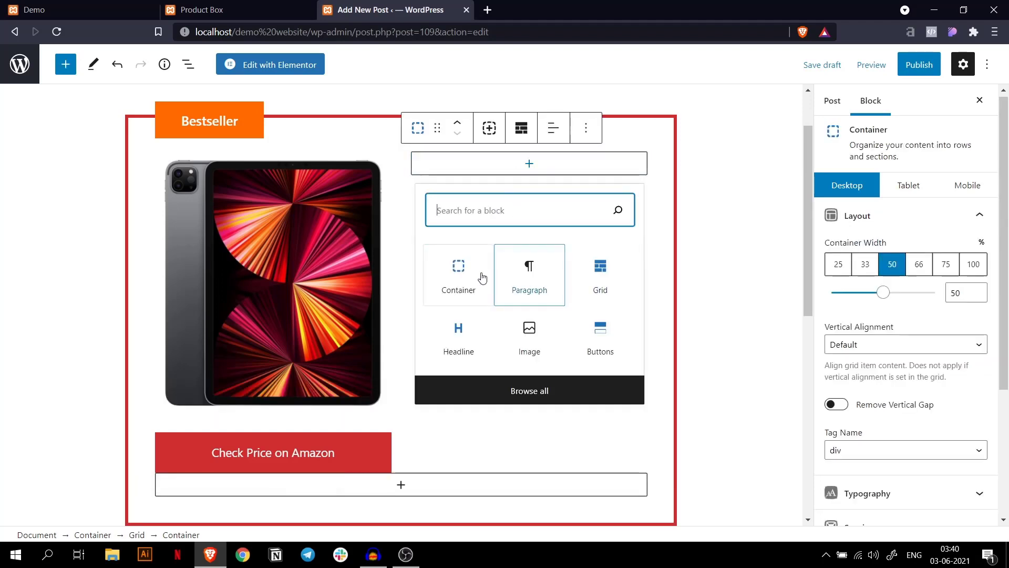
pyautogui.click(466, 337)
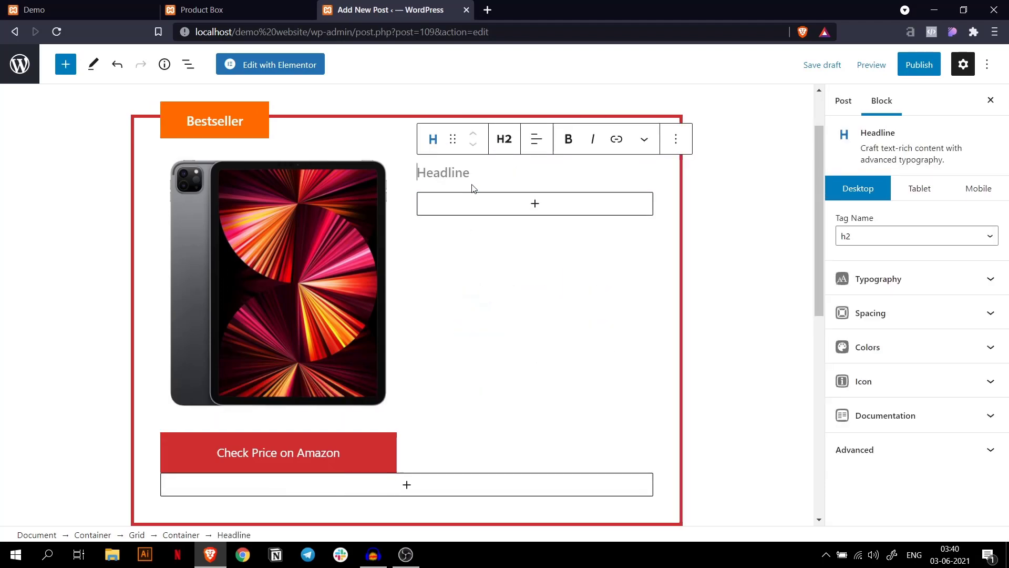
pyautogui.write('Pros')
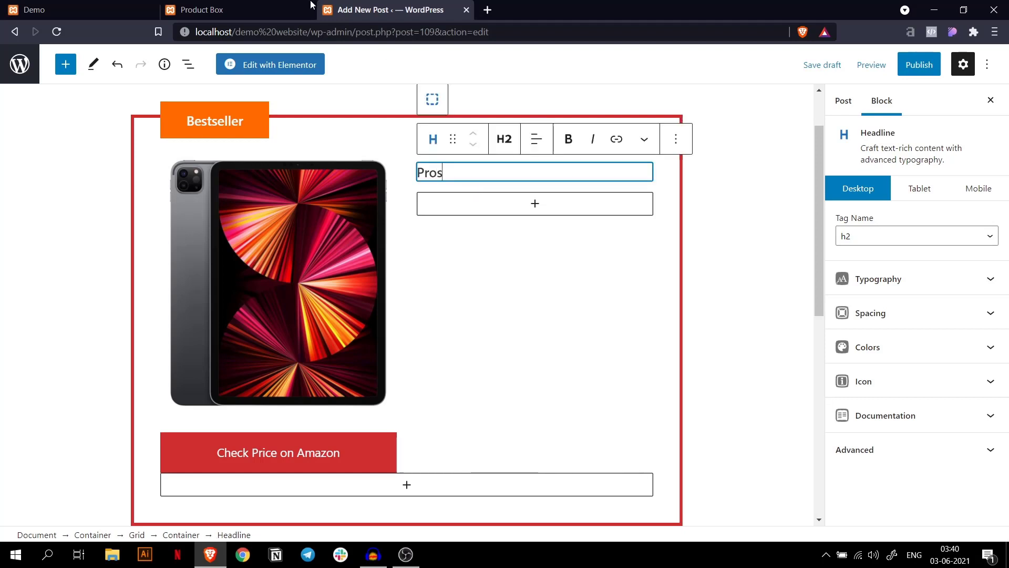
# Copy the four bullet points under Pros from the existing Product Box page and return to the post editor.
pyautogui.click(273, 4)
pyautogui.moveTo(409, 207); pyautogui.dragTo(440, 387)
pyautogui.rightClick(428, 335)
pyautogui.click(453, 345)
pyautogui.click(343, 5)
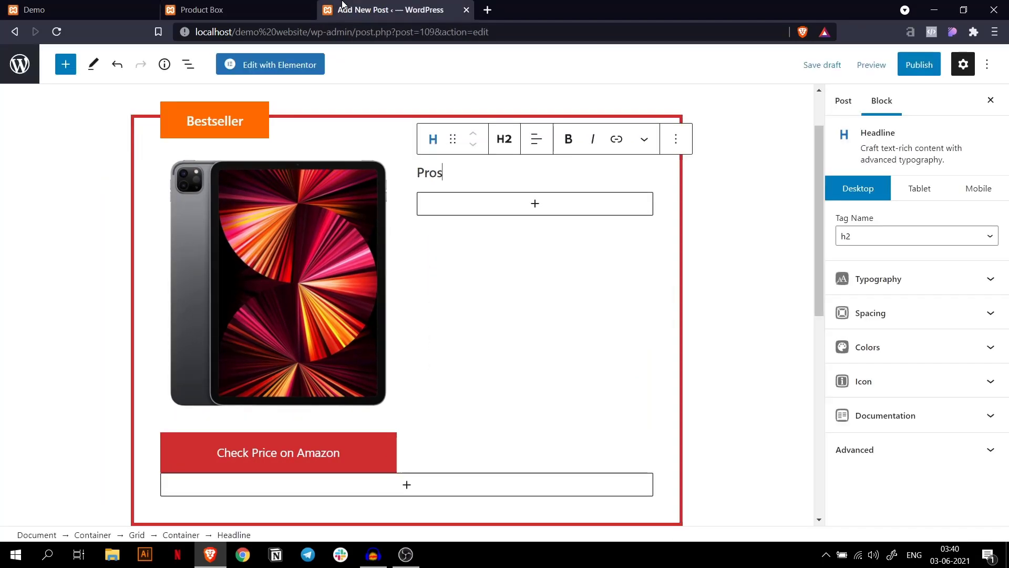
# Insert a List block below the Pros headline and paste the copied bullet points into it.
pyautogui.click(540, 243)
pyautogui.click(532, 210)
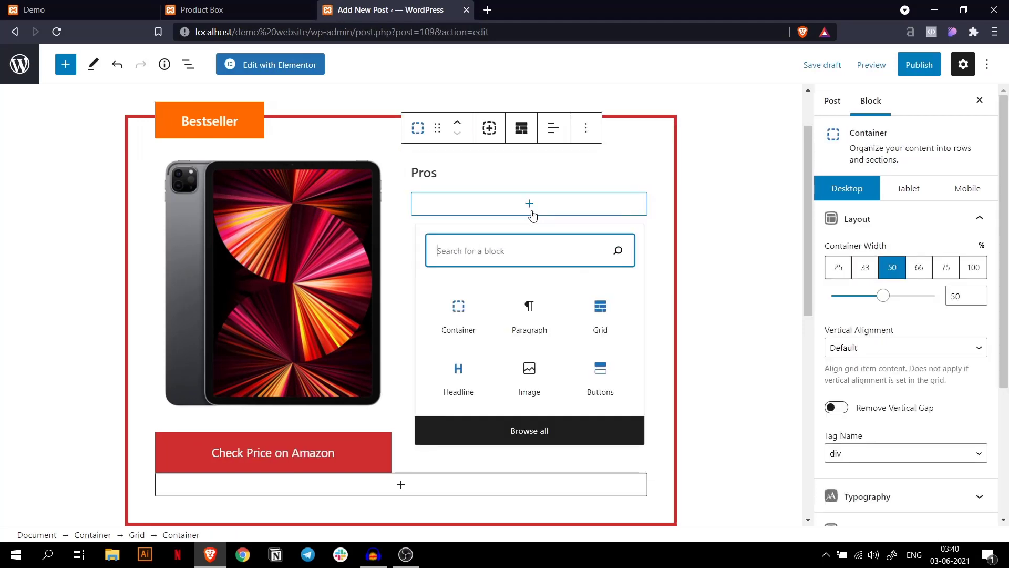
pyautogui.write('lis')
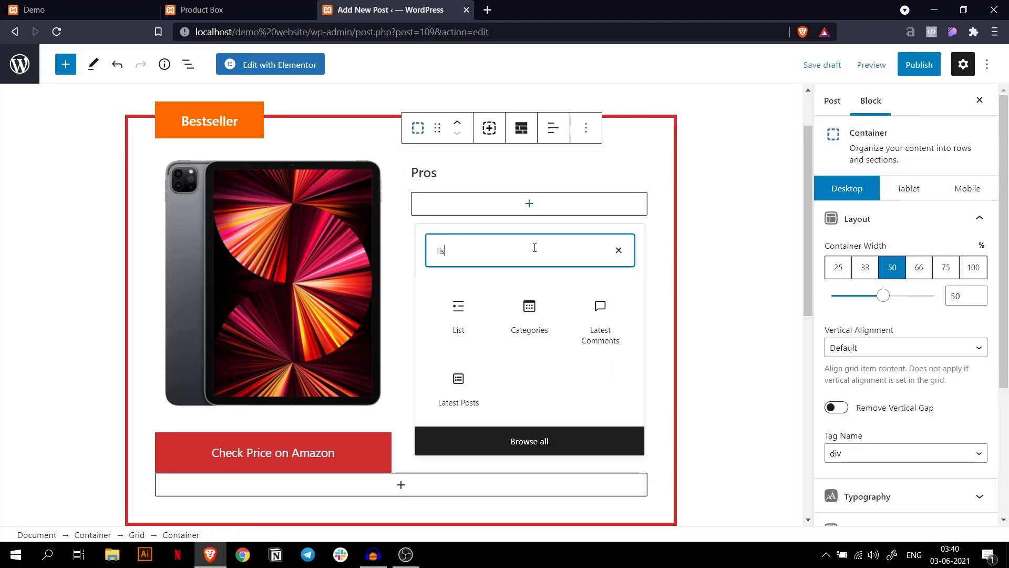
pyautogui.click(458, 316)
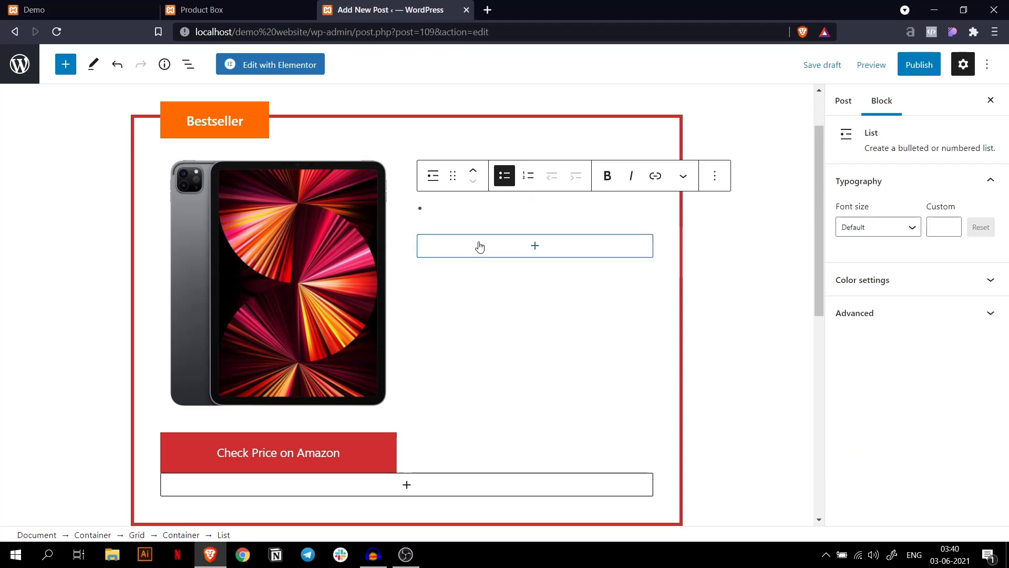
pyautogui.scroll(-1, 478, 245)
pyautogui.hotkey('ctrl', 'v')
# Set the Pros list's custom font size to 17.
pyautogui.click(935, 225)
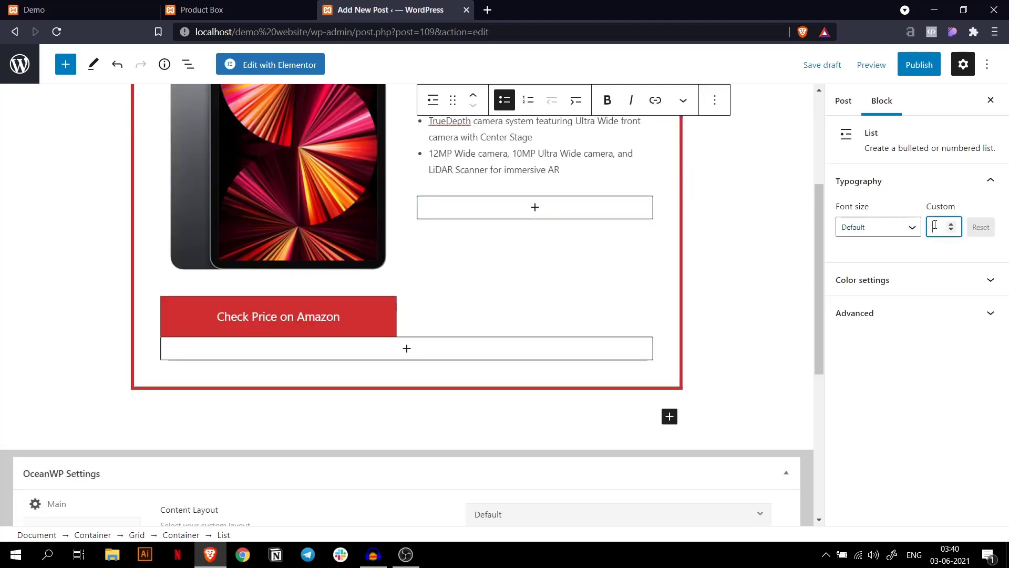
pyautogui.write('1')
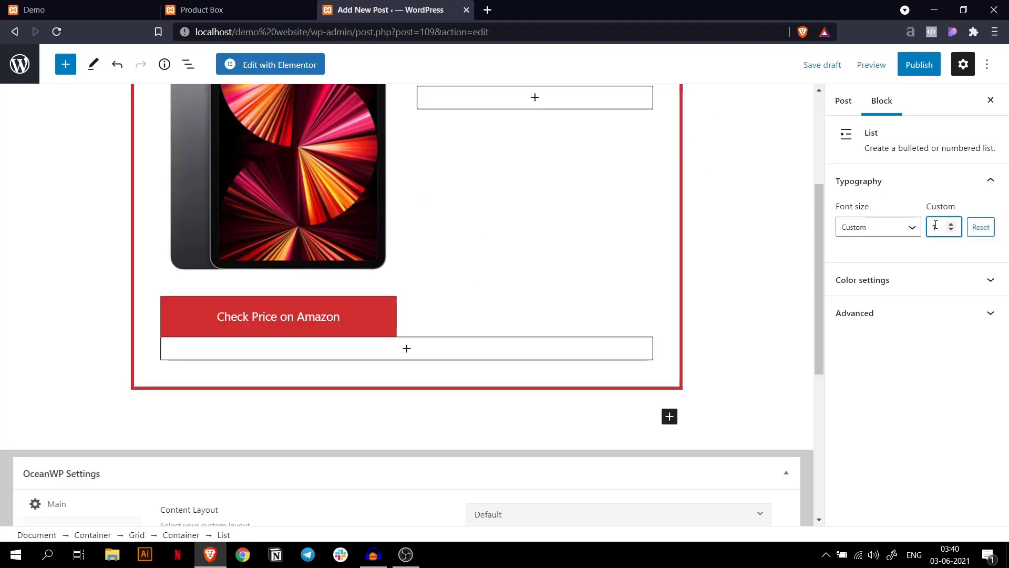
pyautogui.write('7')
# Add a Headline block reading "Cons" below the Pros list in the same container.
pyautogui.scroll(1, 546, 273)
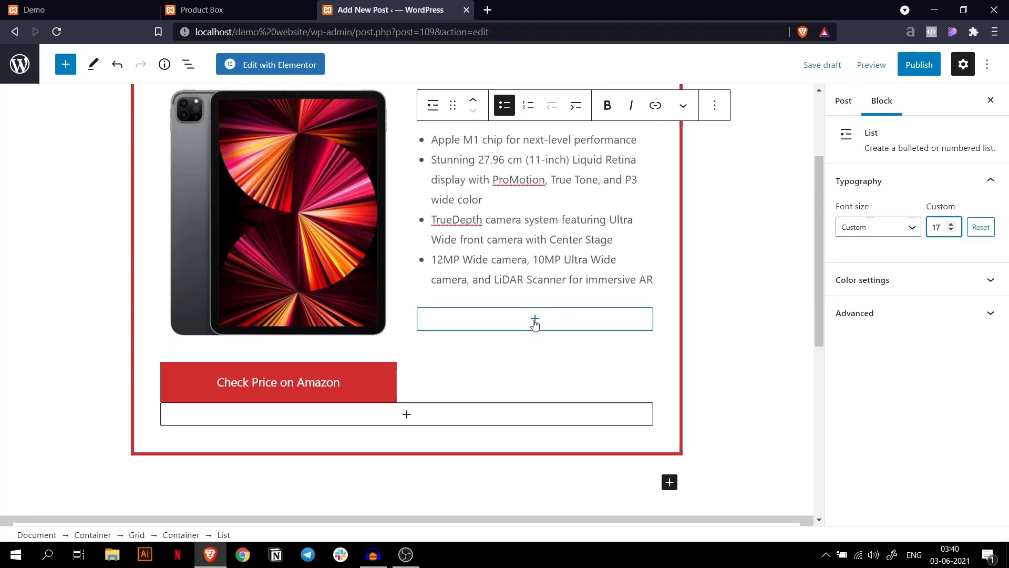
pyautogui.click(534, 323)
pyautogui.click(529, 323)
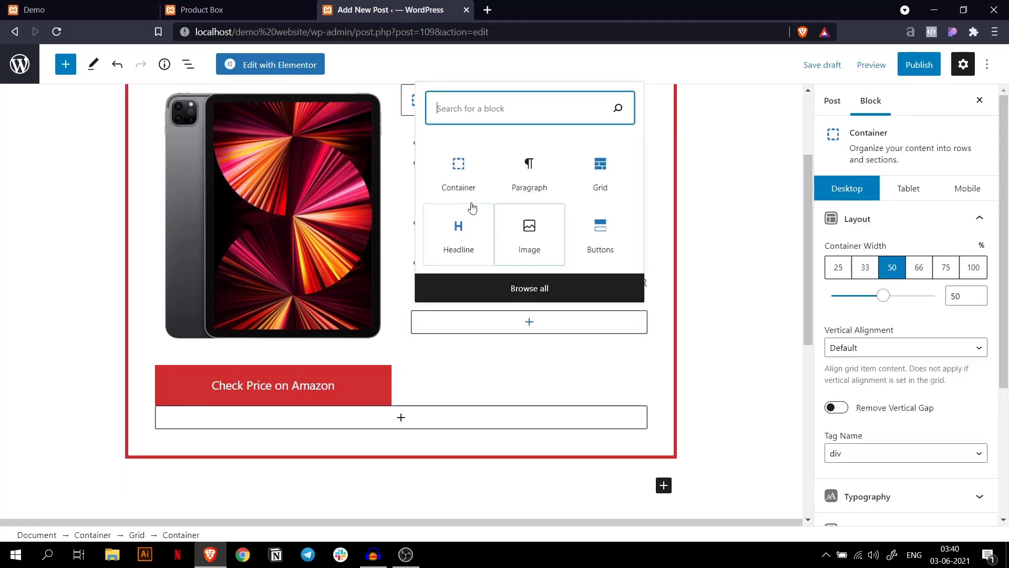
pyautogui.click(457, 241)
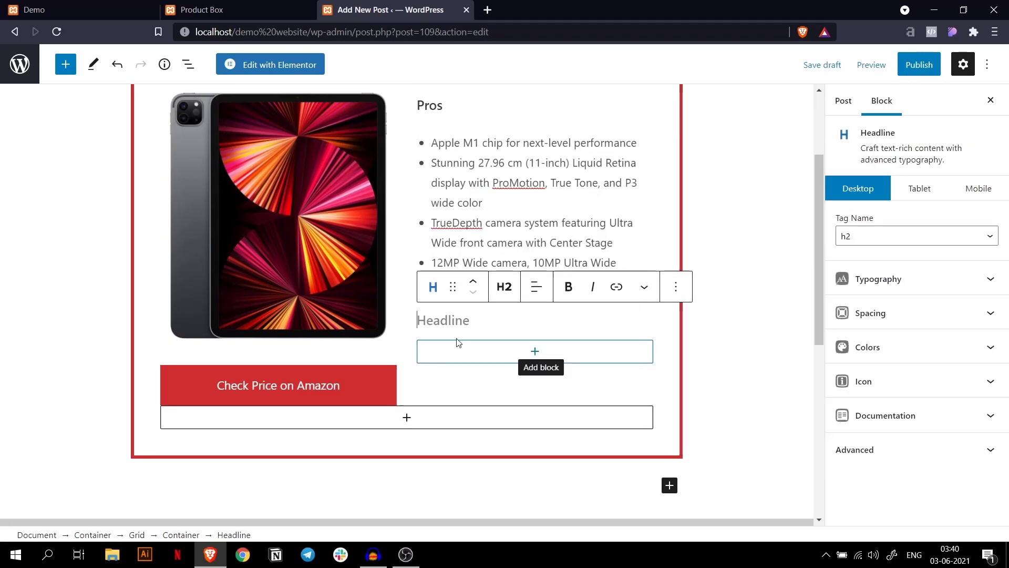
pyautogui.scroll(-3, 463, 336)
pyautogui.write('Cons')
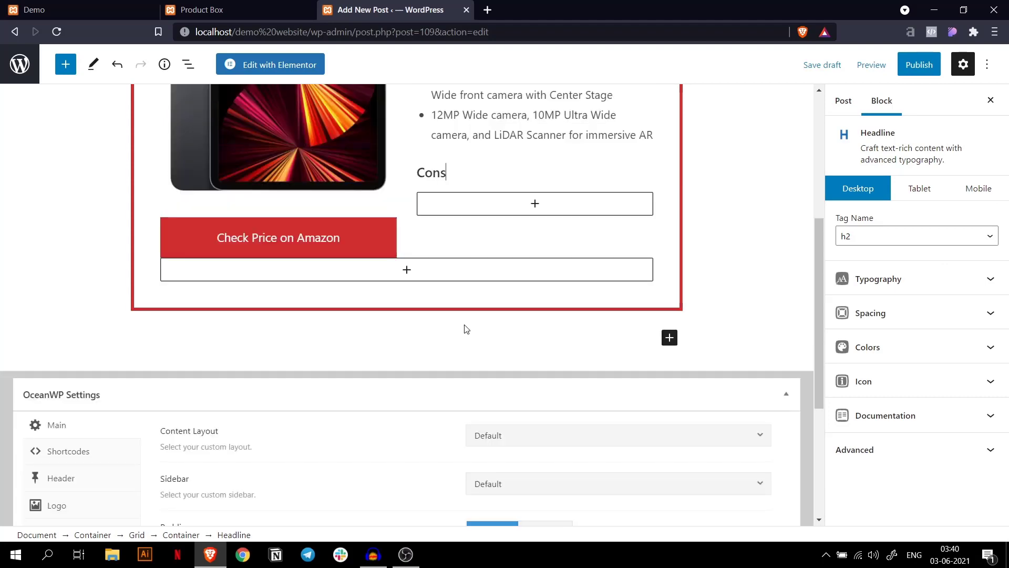
# Copy the bullet points "Expensive" and "Stylus cost additional" from the Product Box page and return to the post editor.
pyautogui.click(283, 5)
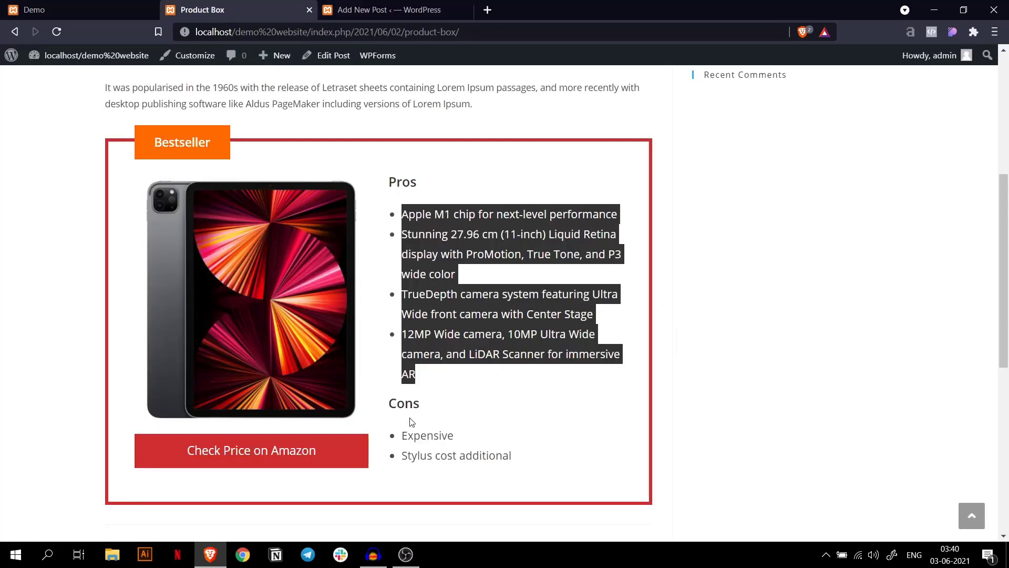
pyautogui.moveTo(402, 434); pyautogui.dragTo(518, 468)
pyautogui.click(347, 6)
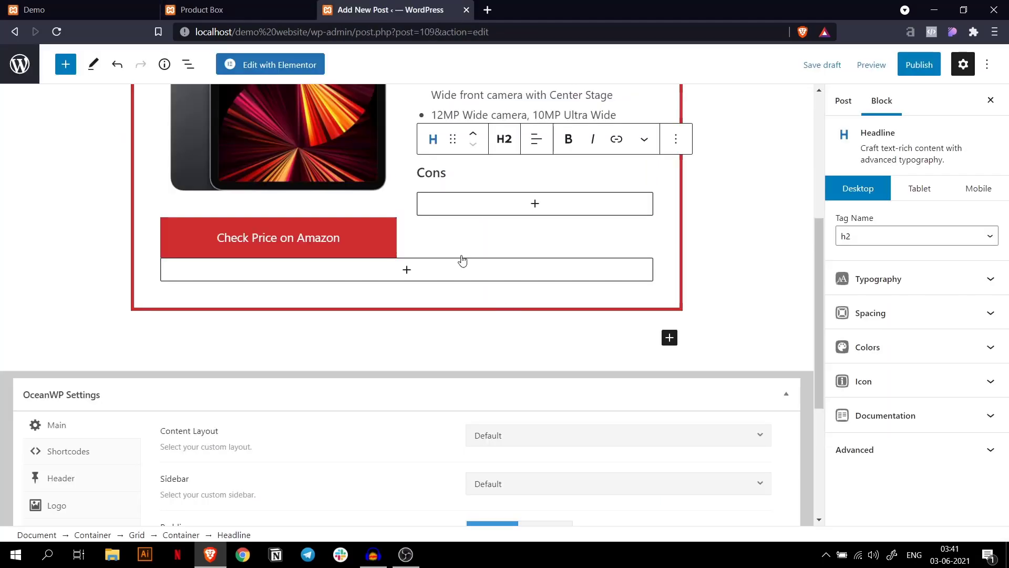
# Try to insert a List block below the Cons headline and paste the copied cons into it.
pyautogui.click(526, 203)
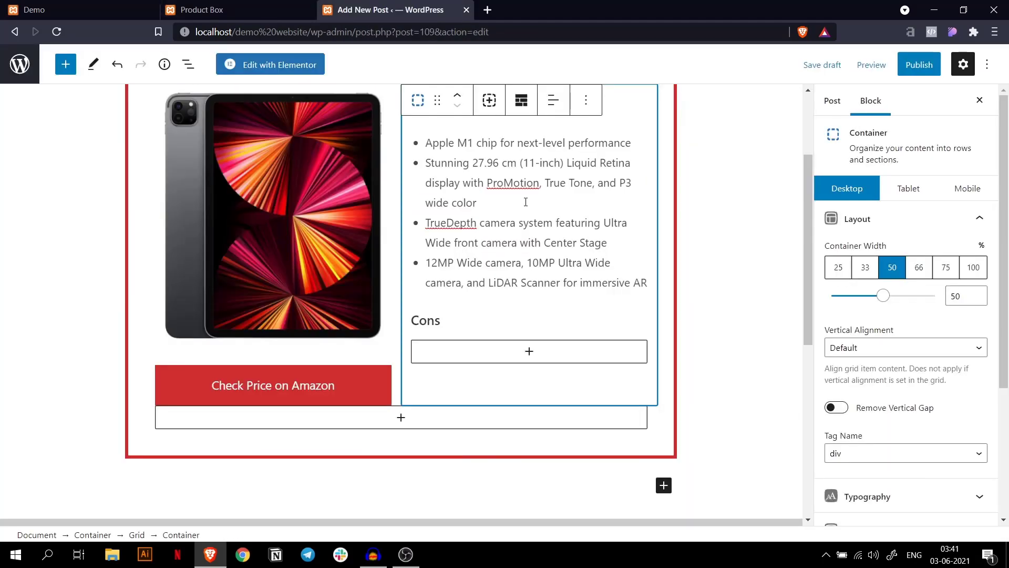
pyautogui.click(528, 351)
pyautogui.write('list')
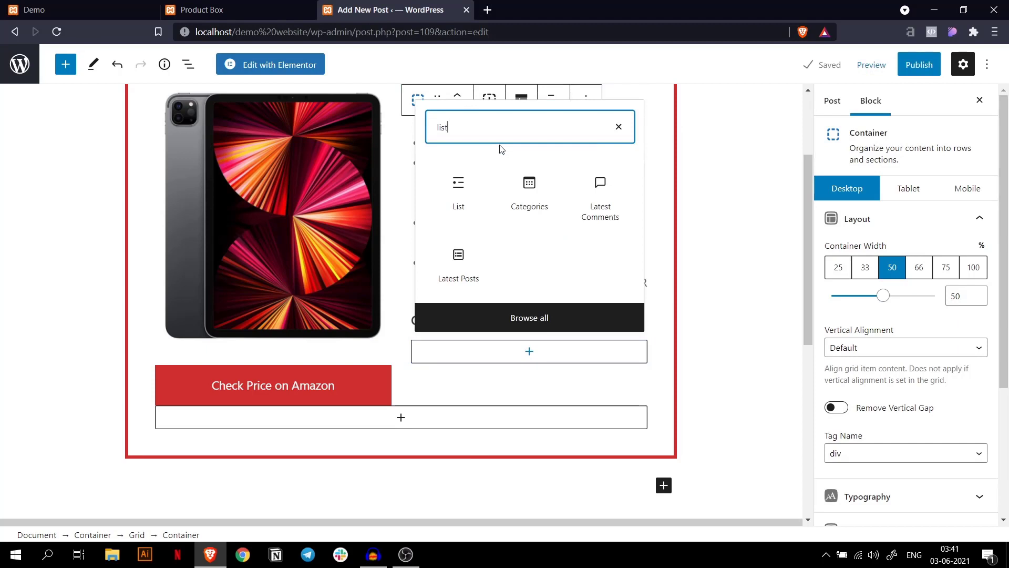
pyautogui.click(458, 192)
pyautogui.scroll(-3, 490, 338)
pyautogui.hotkey('ctrl', 'v')
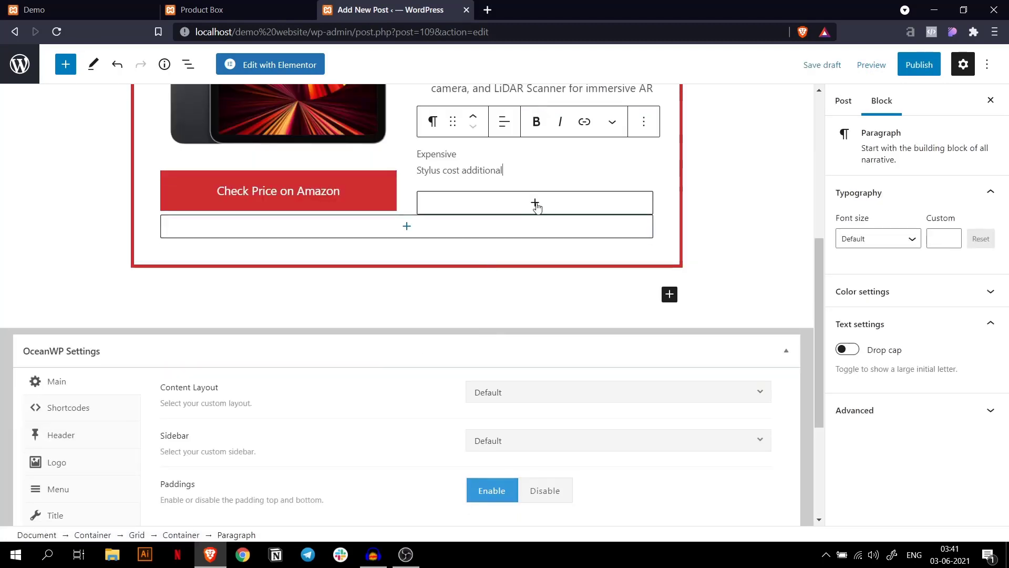
# Delete the pasted cons text from the paragraph below the Cons headline.
pyautogui.scroll(2, 442, 149)
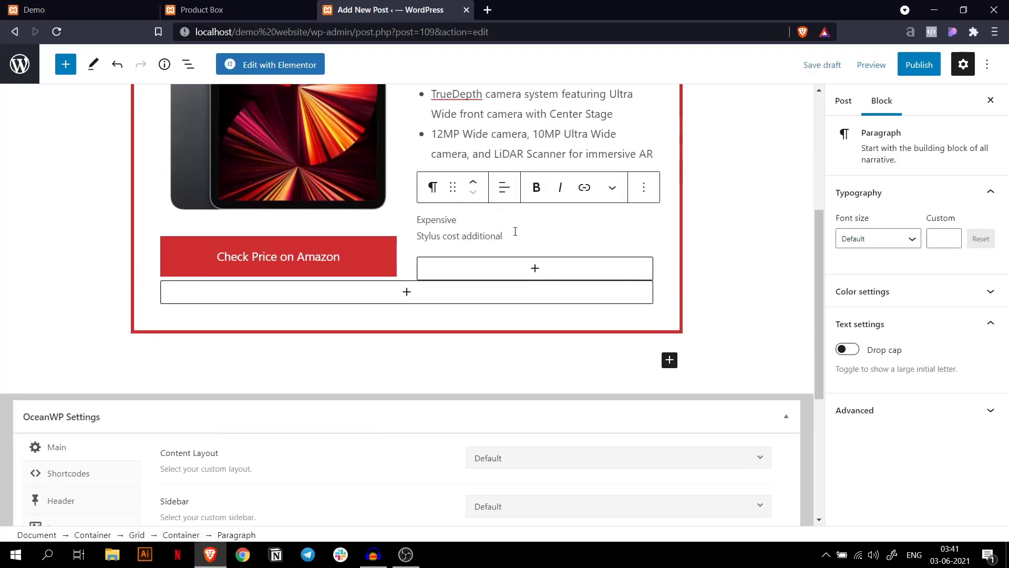
pyautogui.moveTo(513, 232); pyautogui.dragTo(419, 218)
pyautogui.press('BackSpace')
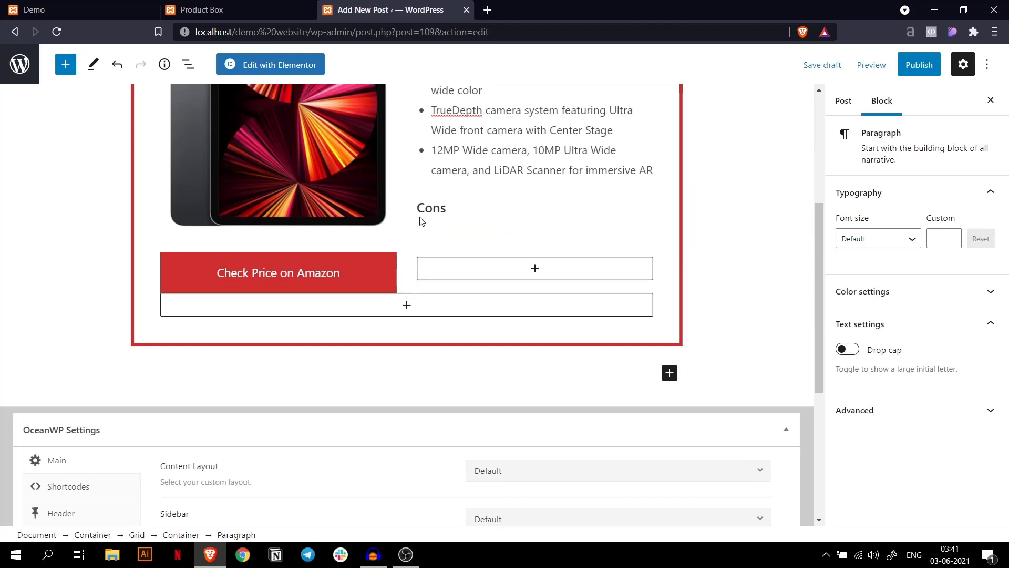
# Insert a List block in place of the empty paragraph below Cons and paste the copied bullet points into it.
pyautogui.click(640, 235)
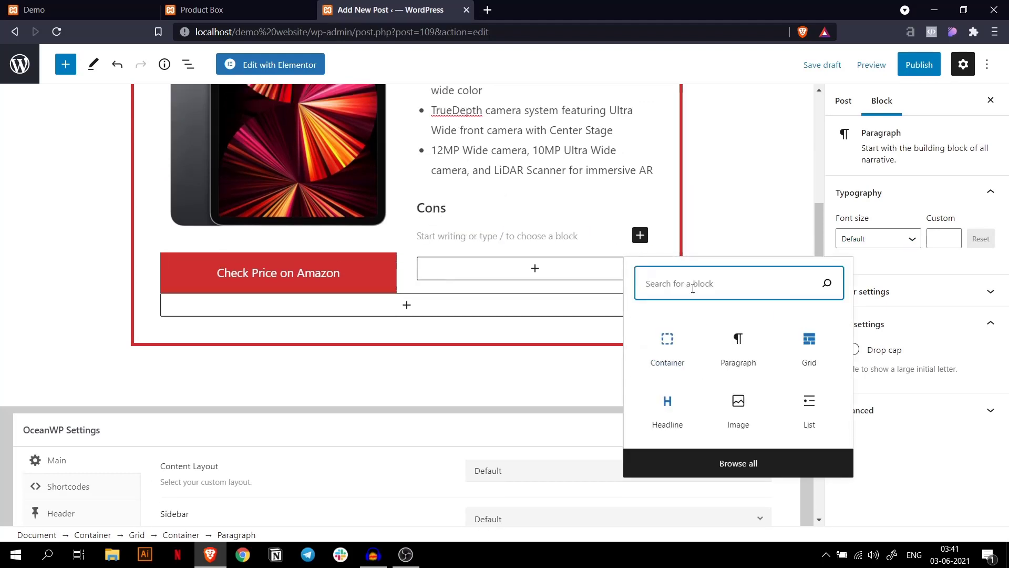
pyautogui.write('lis')
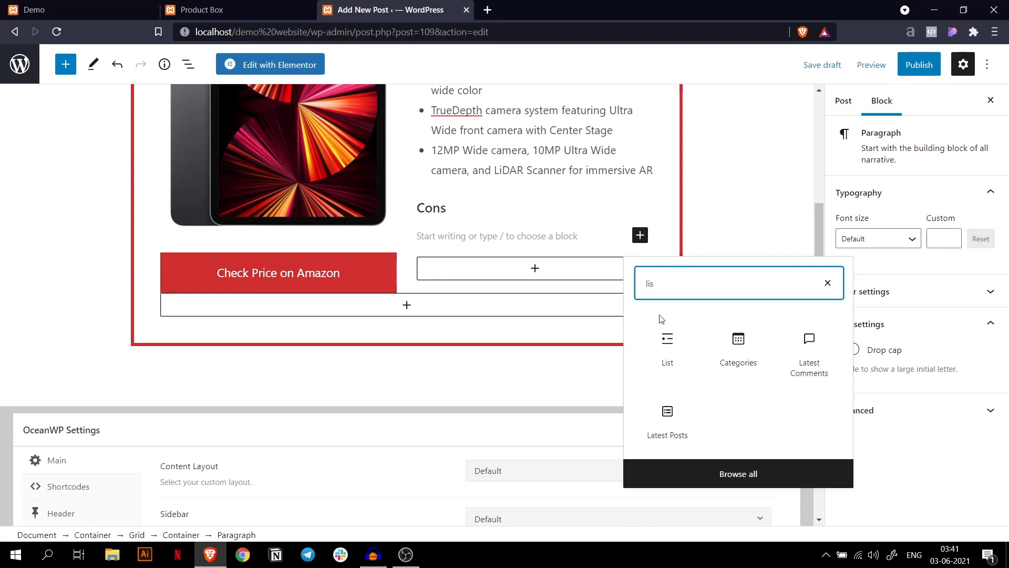
pyautogui.click(667, 343)
pyautogui.hotkey('ctrl', 'v')
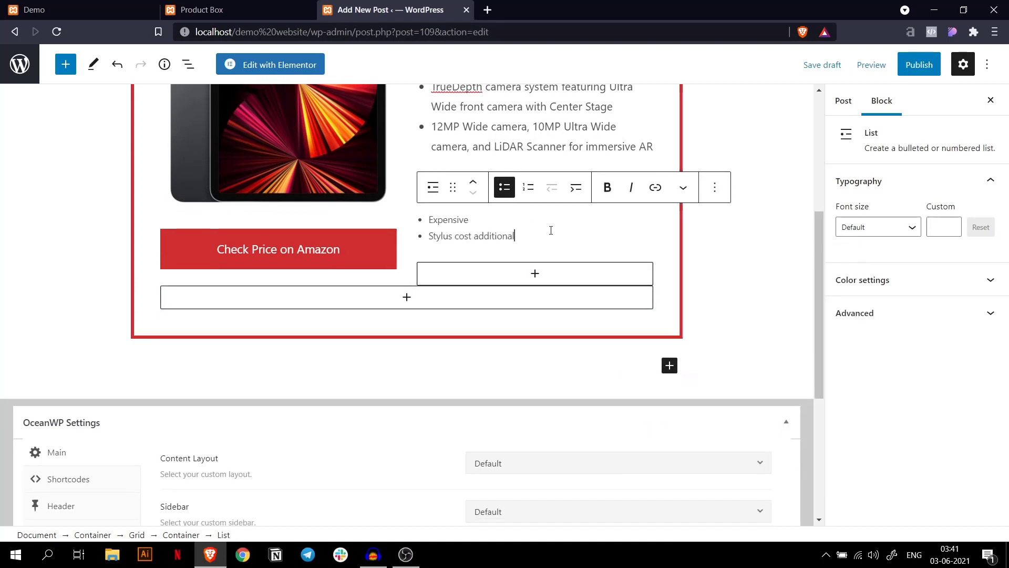
# Set the Cons list's custom font size to 17 and select the Pros list.
pyautogui.click(934, 229)
pyautogui.write('17')
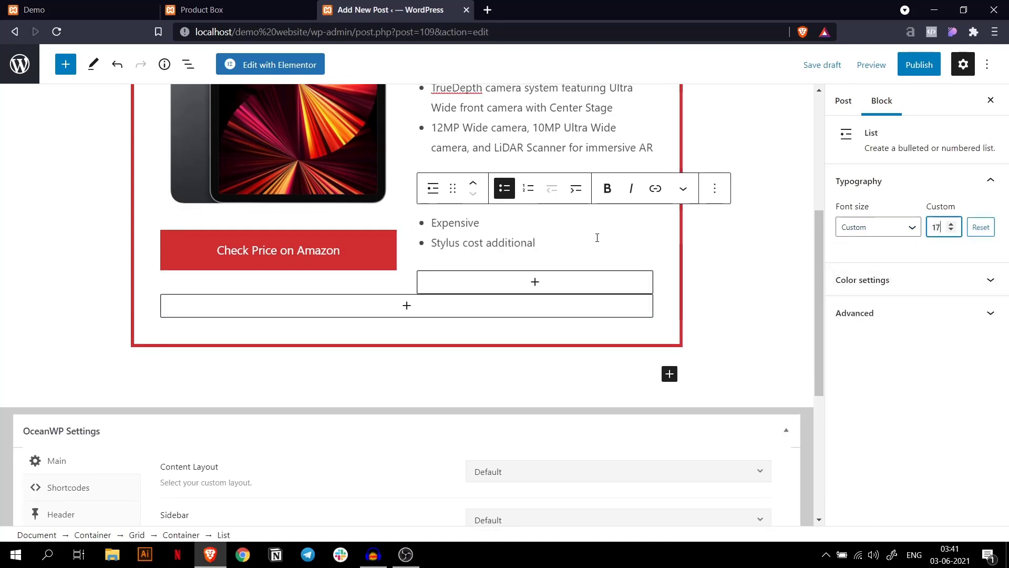
pyautogui.scroll(3, 598, 237)
pyautogui.click(497, 349)
pyautogui.scroll(2, 499, 345)
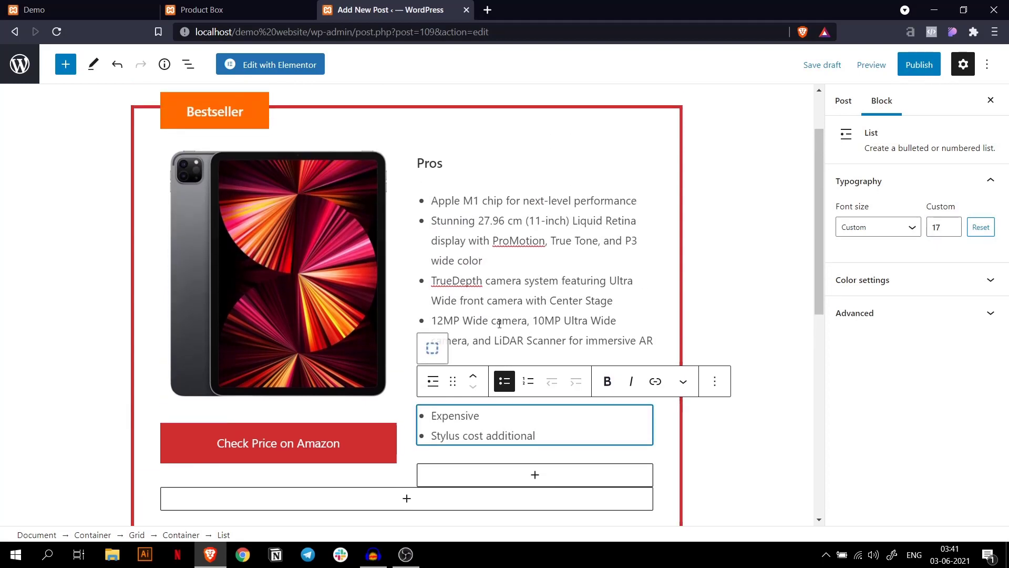
pyautogui.click(504, 333)
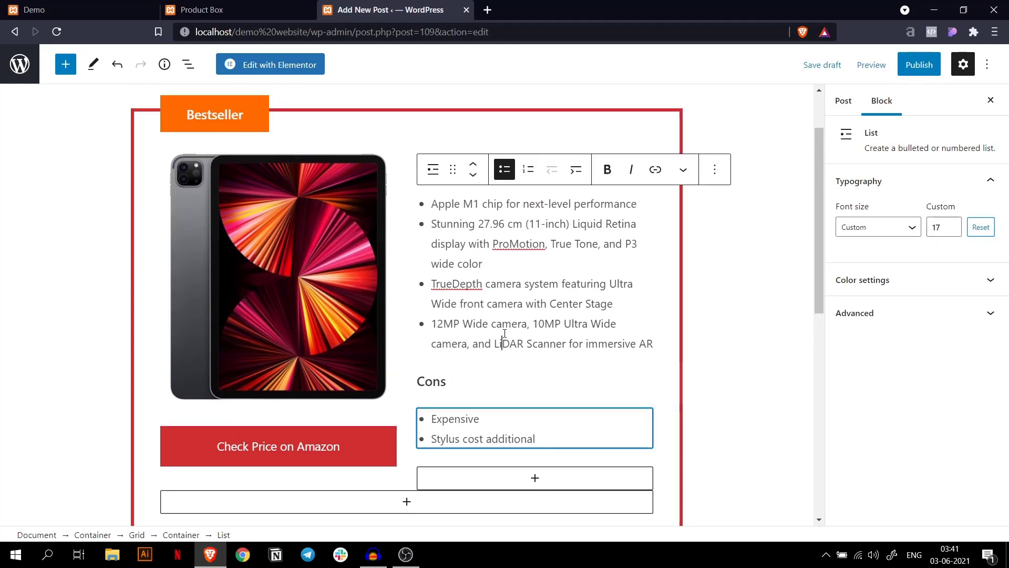
# Preview the post in a new tab and examine the finished product box on the page.
pyautogui.click(871, 64)
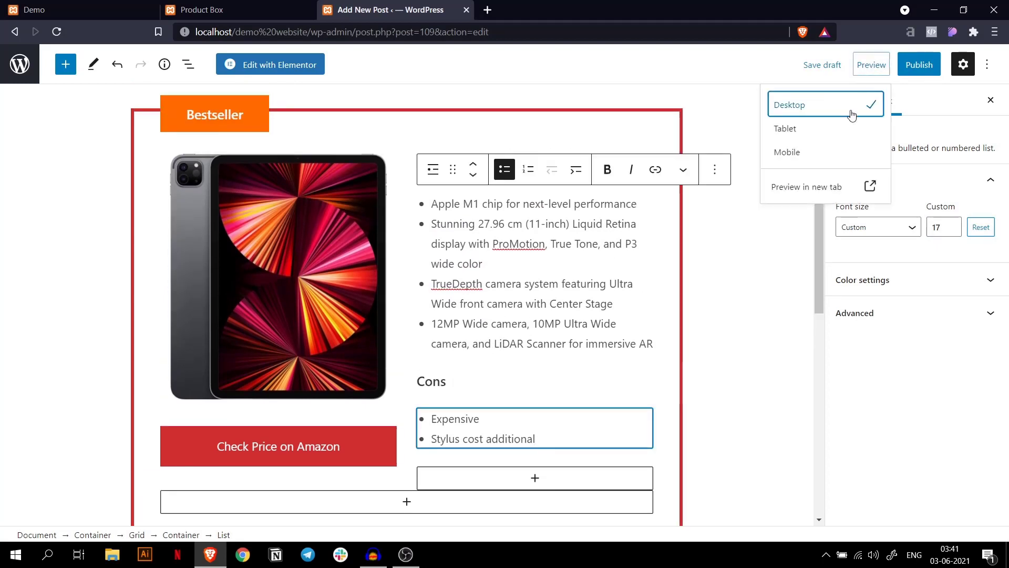
pyautogui.click(788, 183)
pyautogui.click(389, 10)
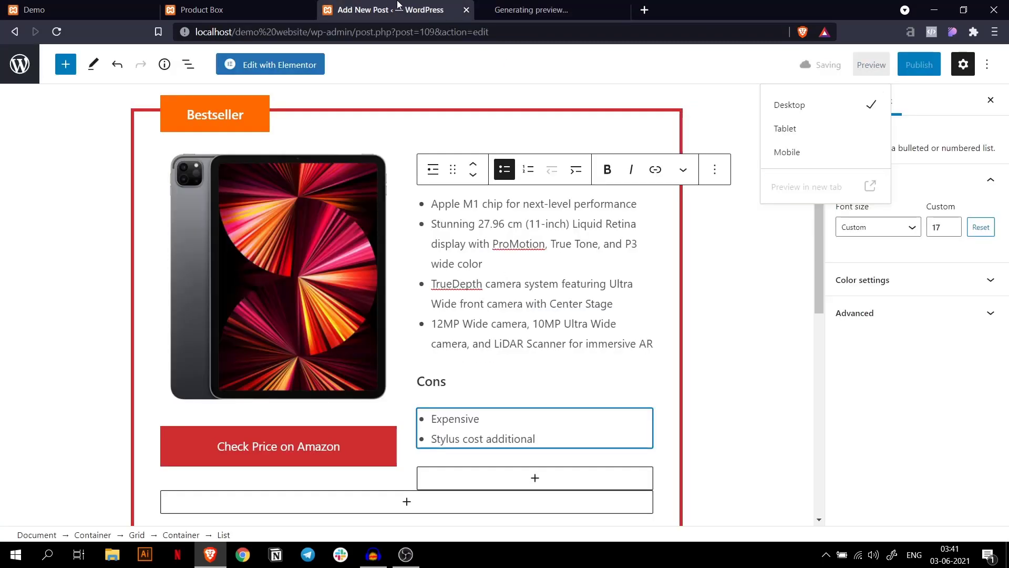
pyautogui.click(526, 9)
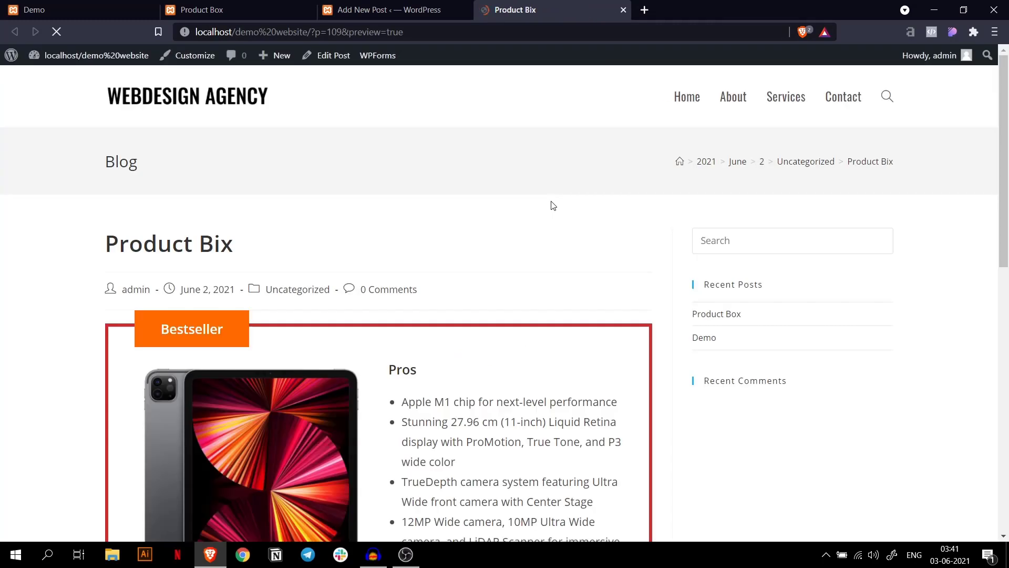
pyautogui.scroll(-7, 553, 206)
pyautogui.scroll(3, 554, 205)
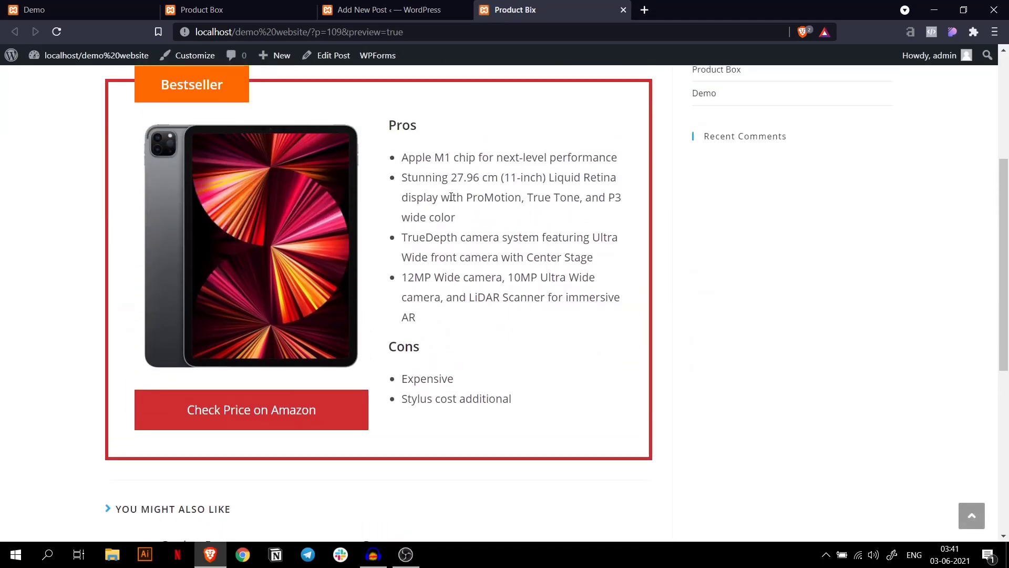
# Return to the editor, switch to the Mobile preview and examine the product box's layout from badge to cons.
pyautogui.click(419, 6)
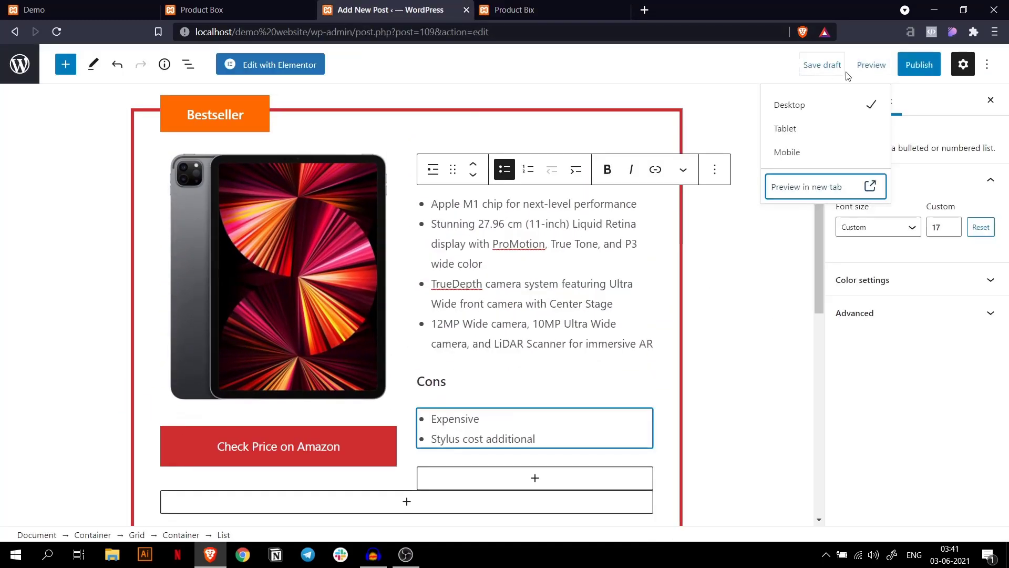
pyautogui.click(825, 153)
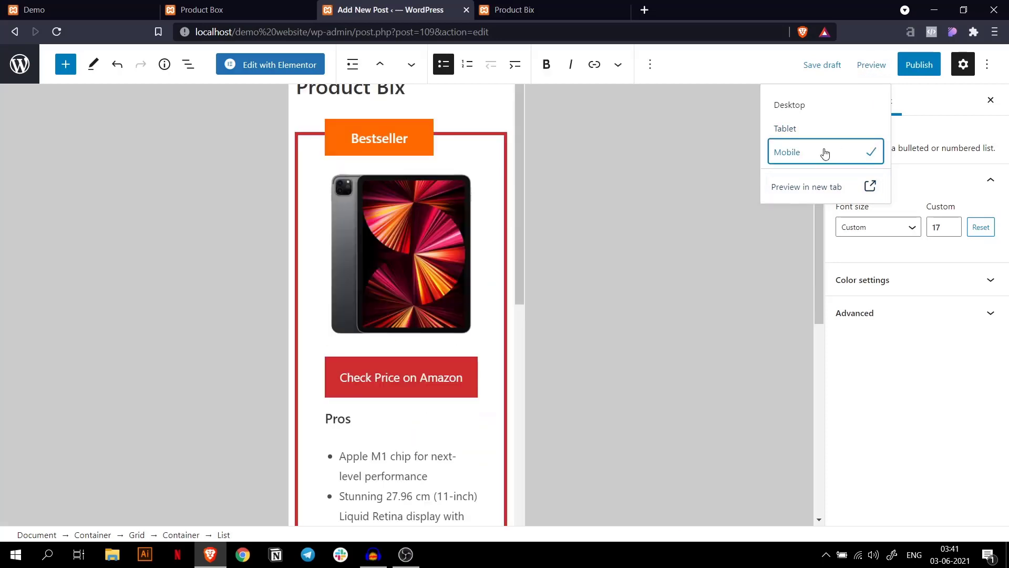
pyautogui.scroll(-8, 538, 210)
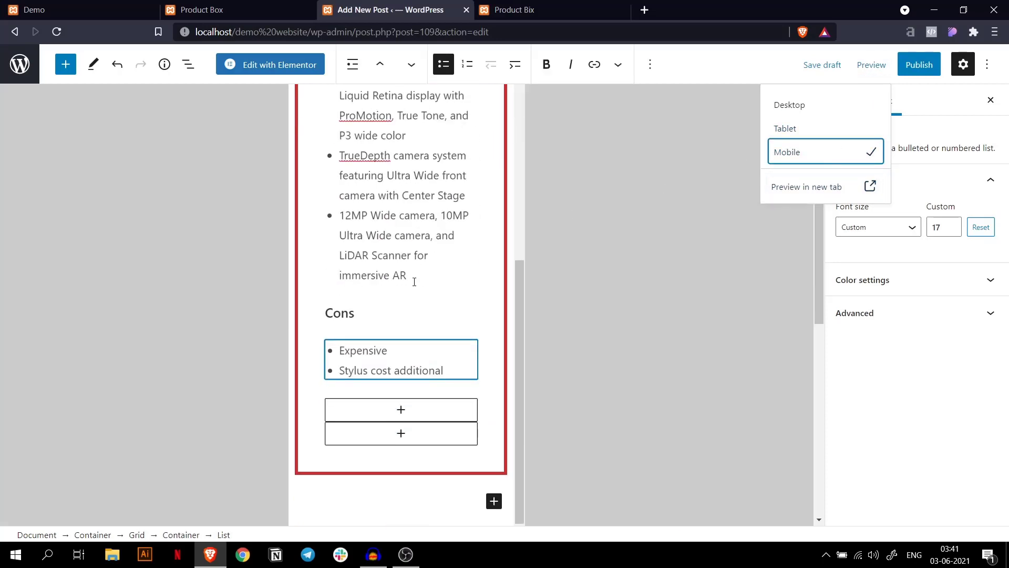
pyautogui.scroll(7, 450, 235)
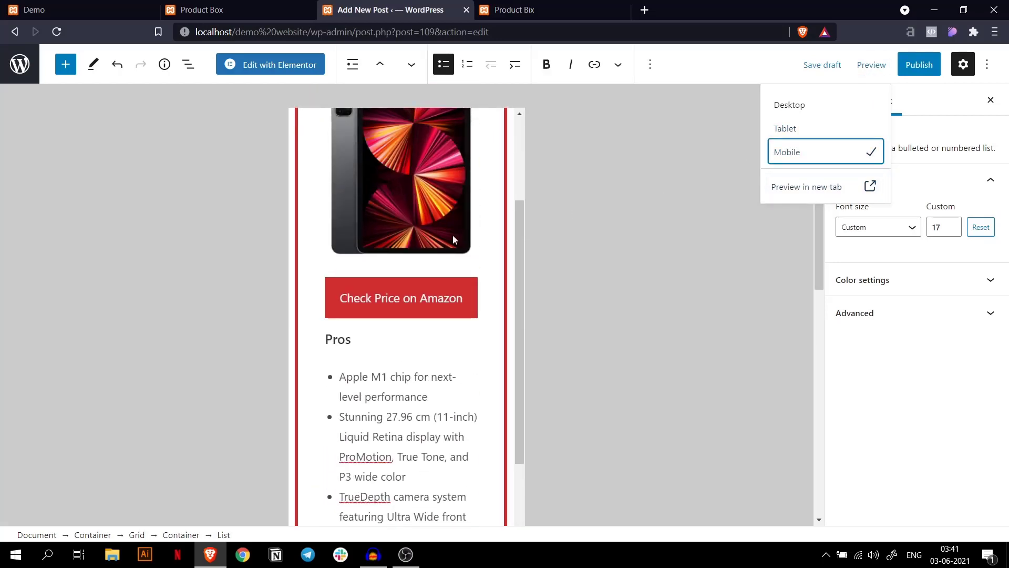
# Open the post preview in a new tab, return to the editor and switch it to the Desktop preview.
pyautogui.click(472, 208)
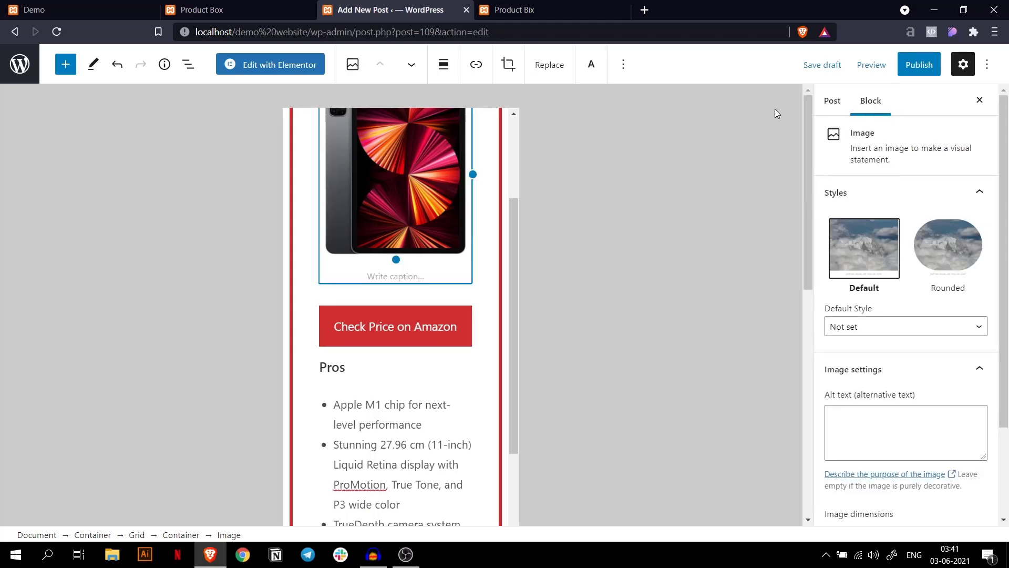
pyautogui.click(871, 64)
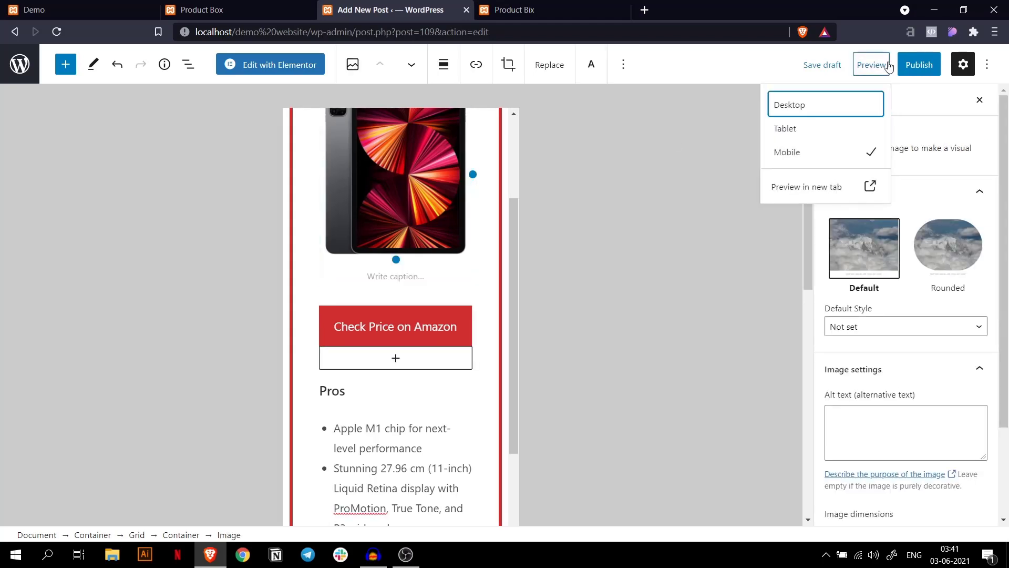
pyautogui.click(814, 188)
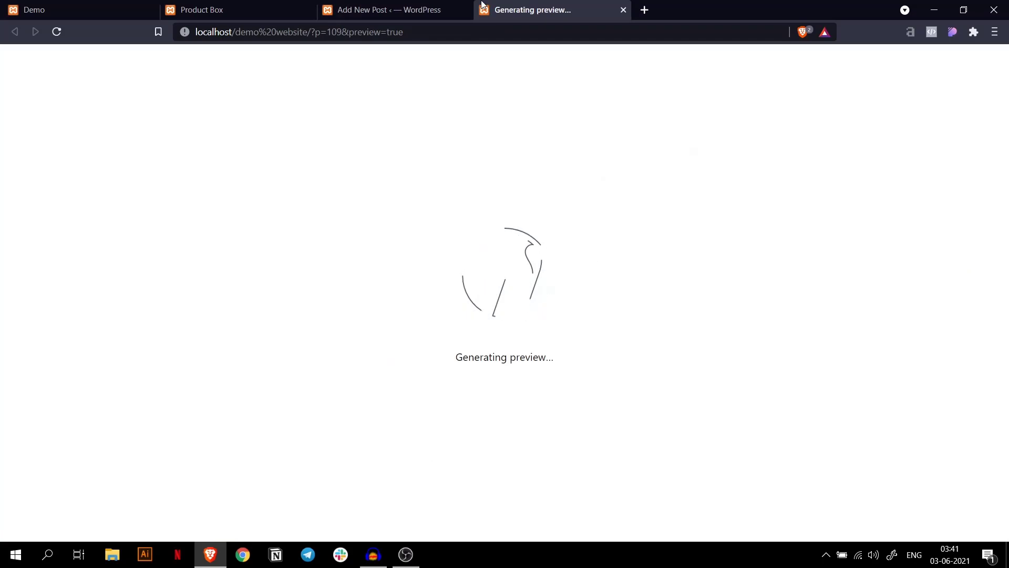
pyautogui.click(410, 9)
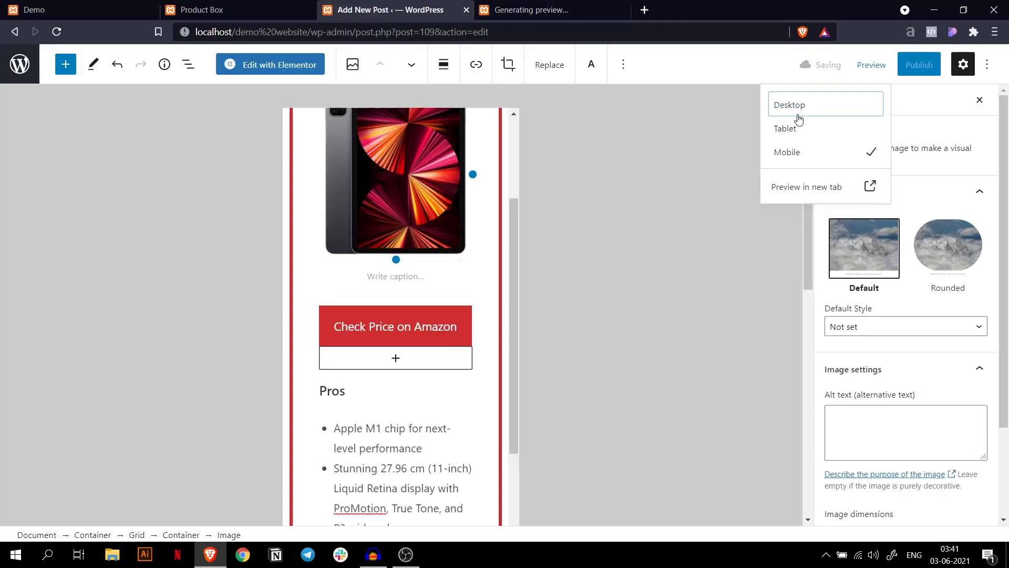
pyautogui.click(799, 115)
pyautogui.click(673, 221)
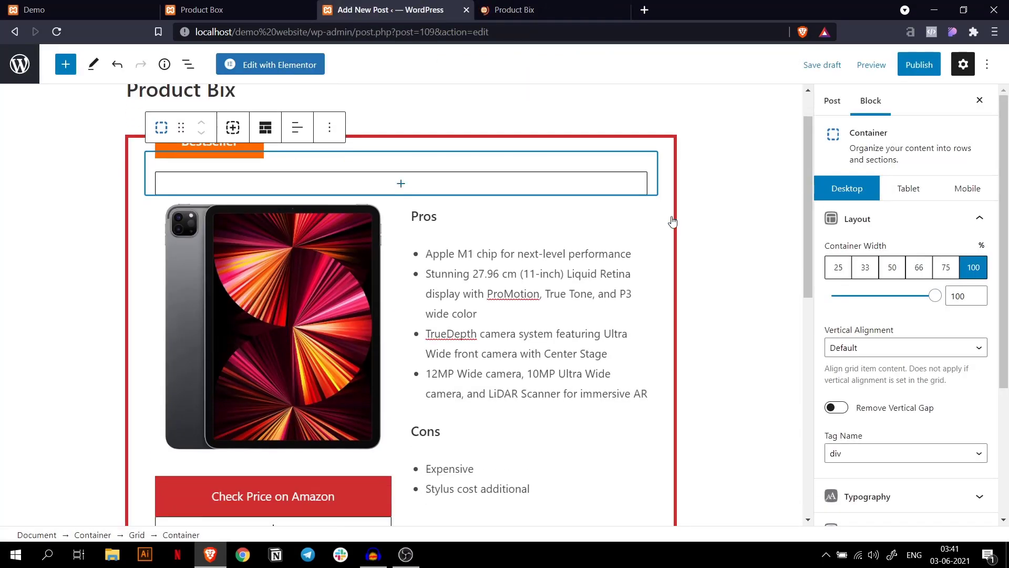
pyautogui.scroll(-3, 673, 220)
pyautogui.scroll(4, 678, 220)
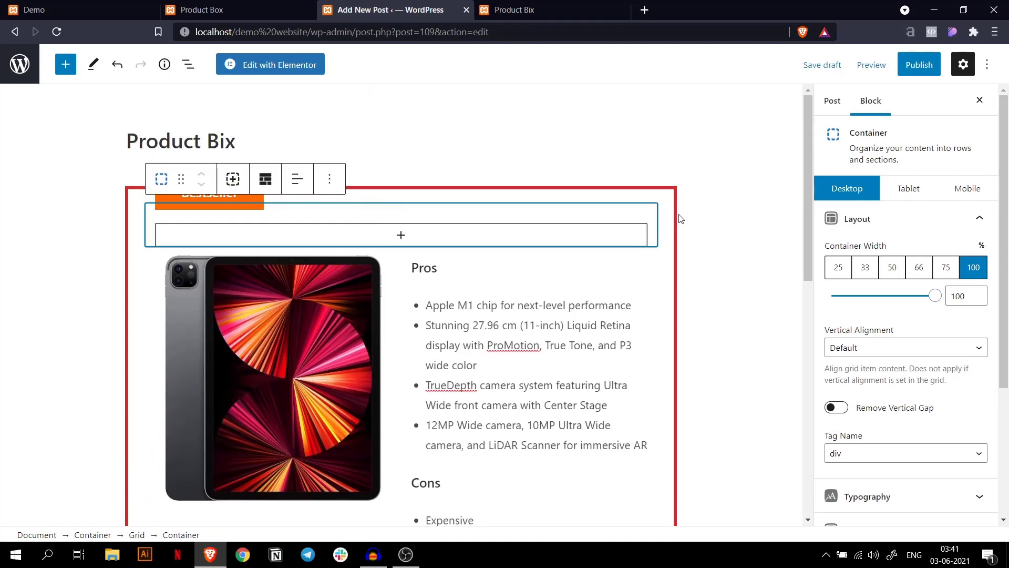
# Select the outer container of the product box and add it to the reusable blocks.
pyautogui.click(678, 204)
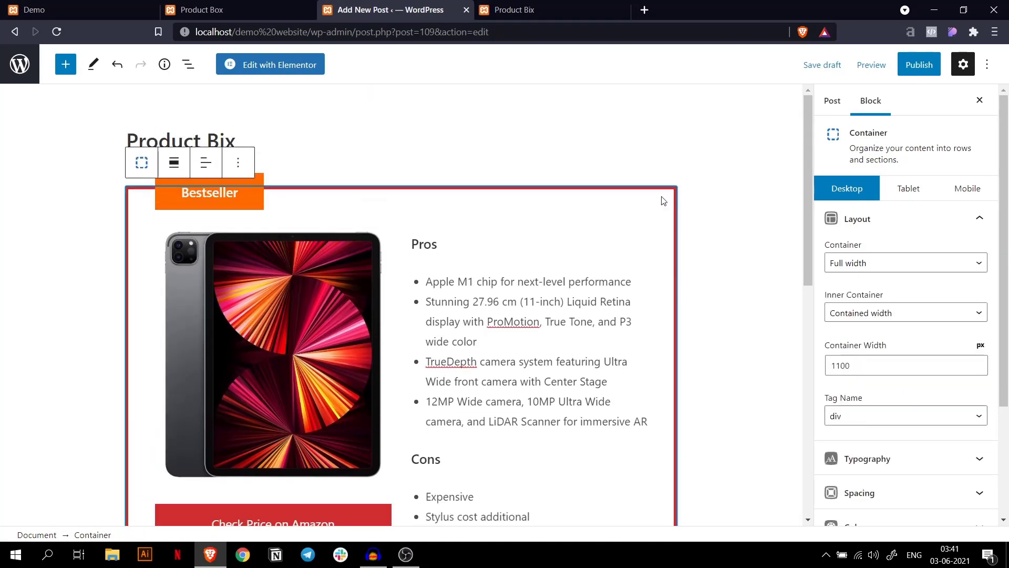
pyautogui.click(239, 166)
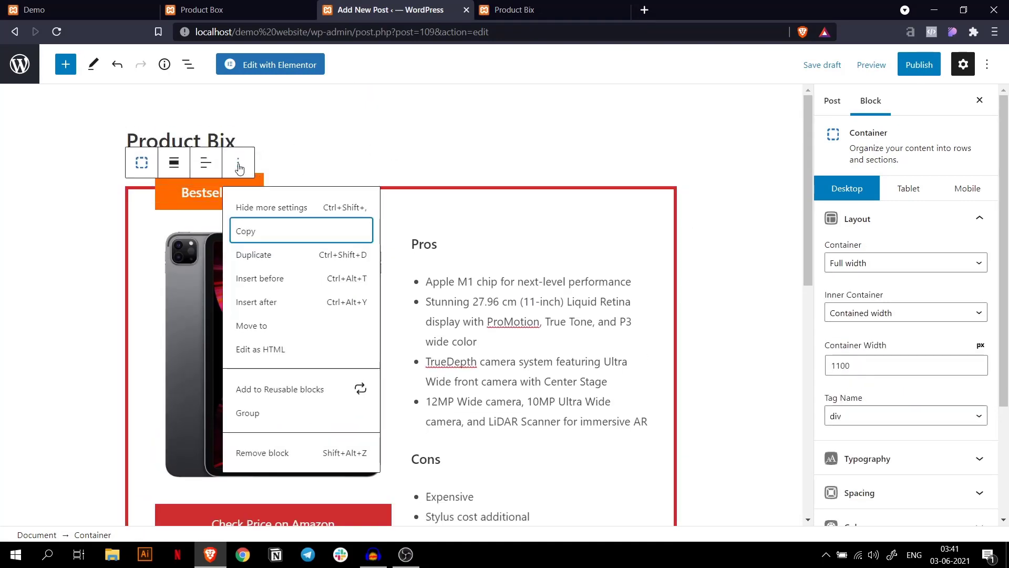
pyautogui.click(283, 388)
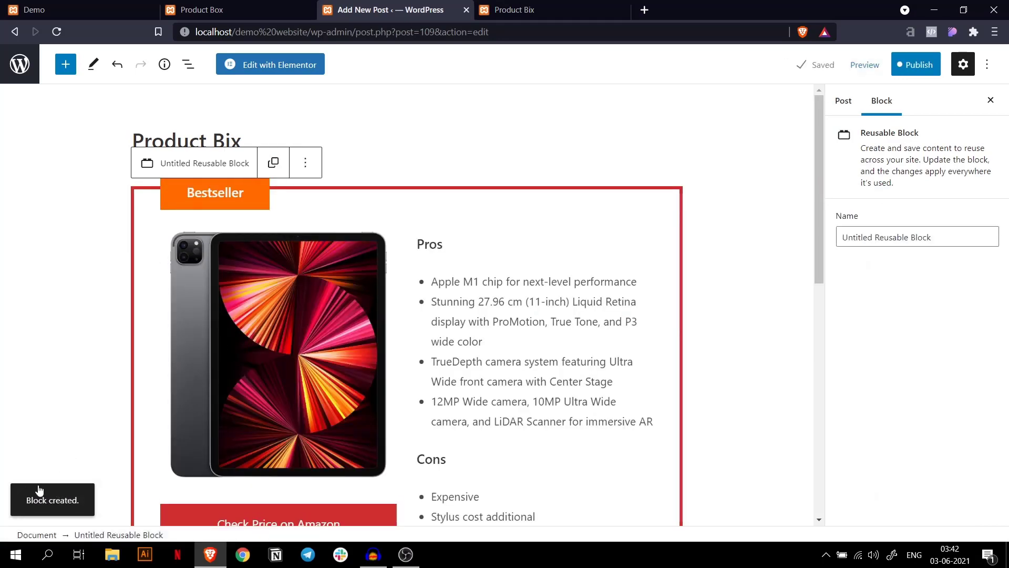
# Search the blocks for "reusa" and insert the first Untitled Reusable Block below the existing product box.
pyautogui.scroll(-6, 194, 454)
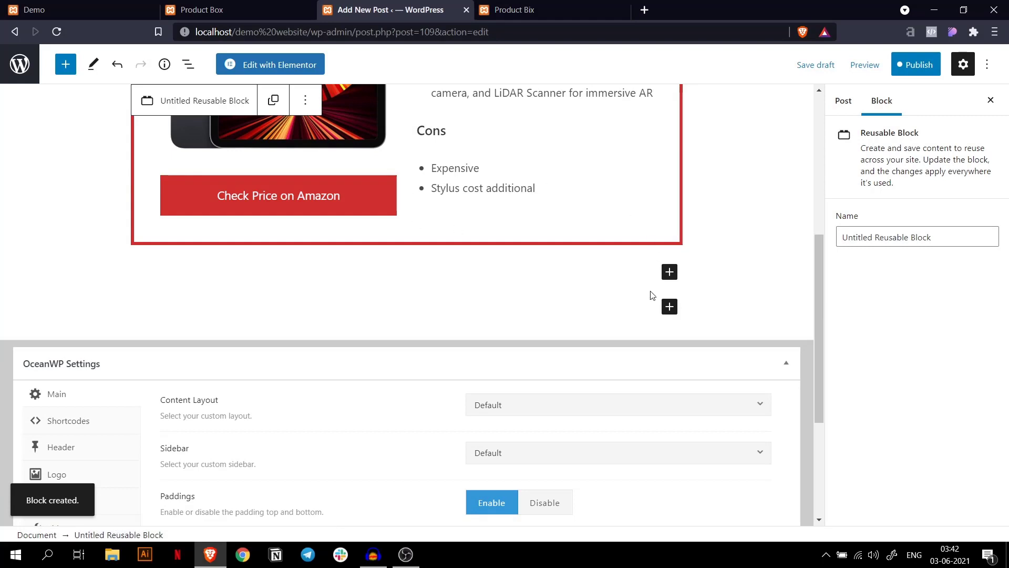
pyautogui.click(671, 307)
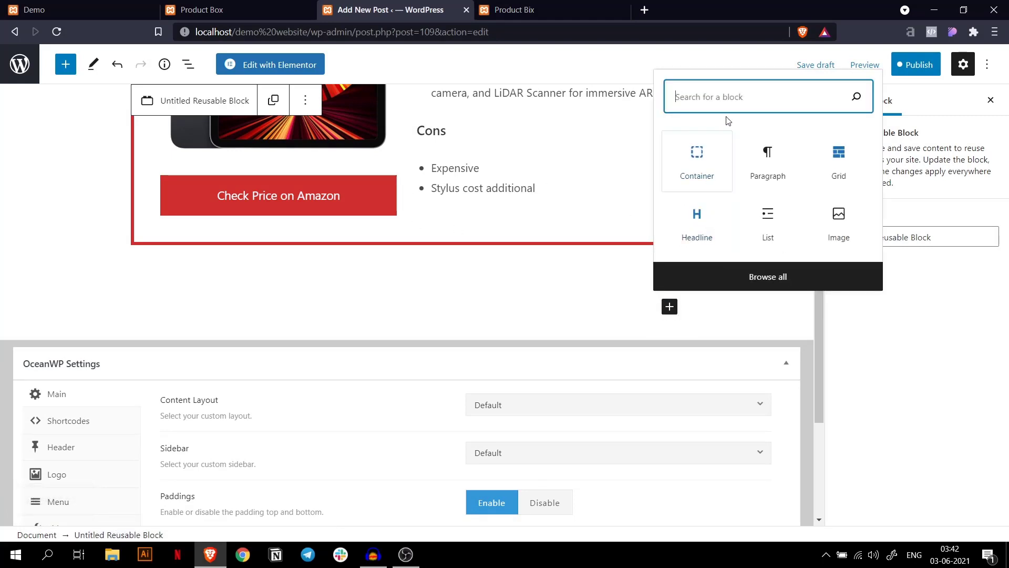
pyautogui.write('reusa')
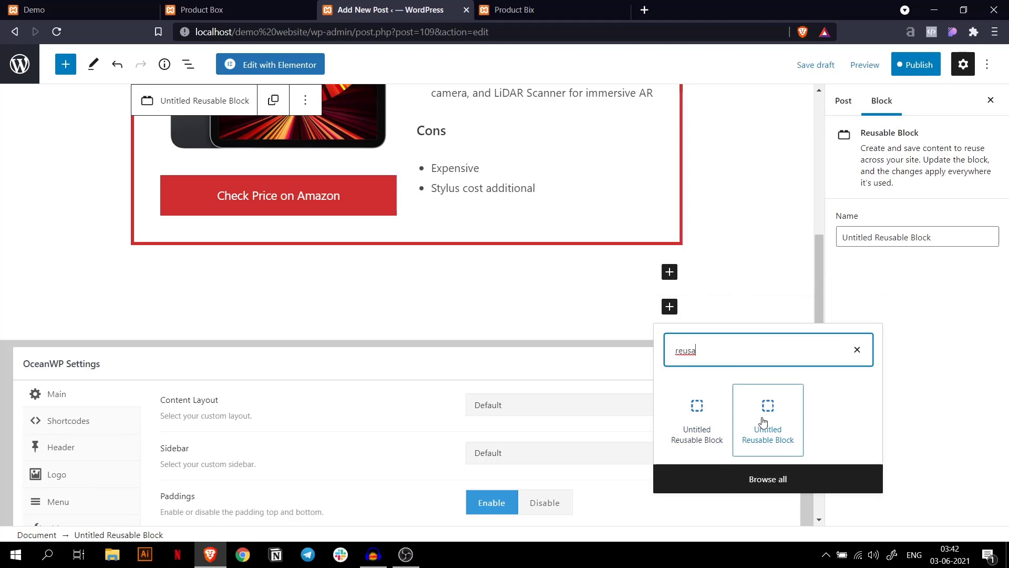
pyautogui.click(708, 421)
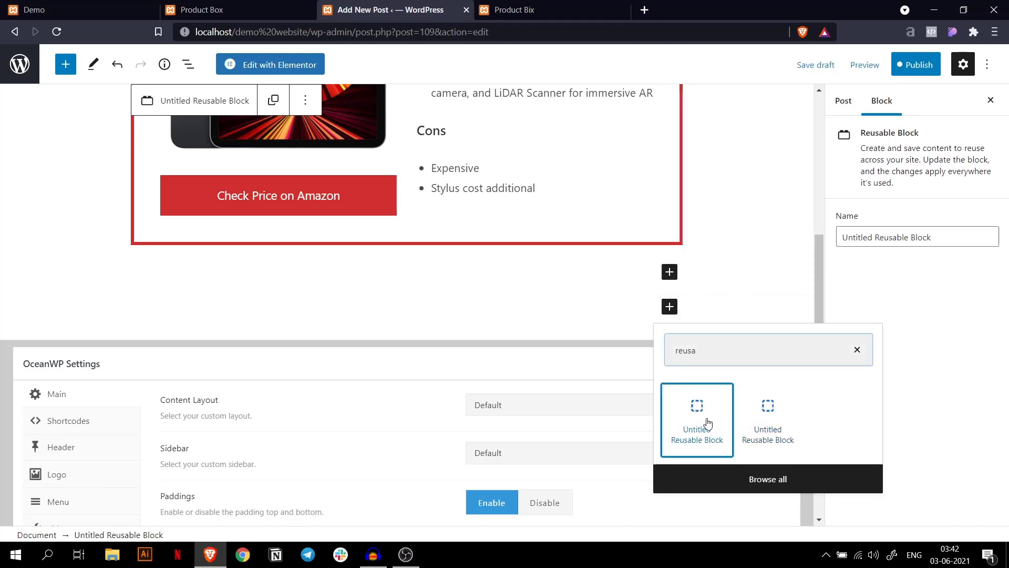
pyautogui.scroll(-3, 326, 293)
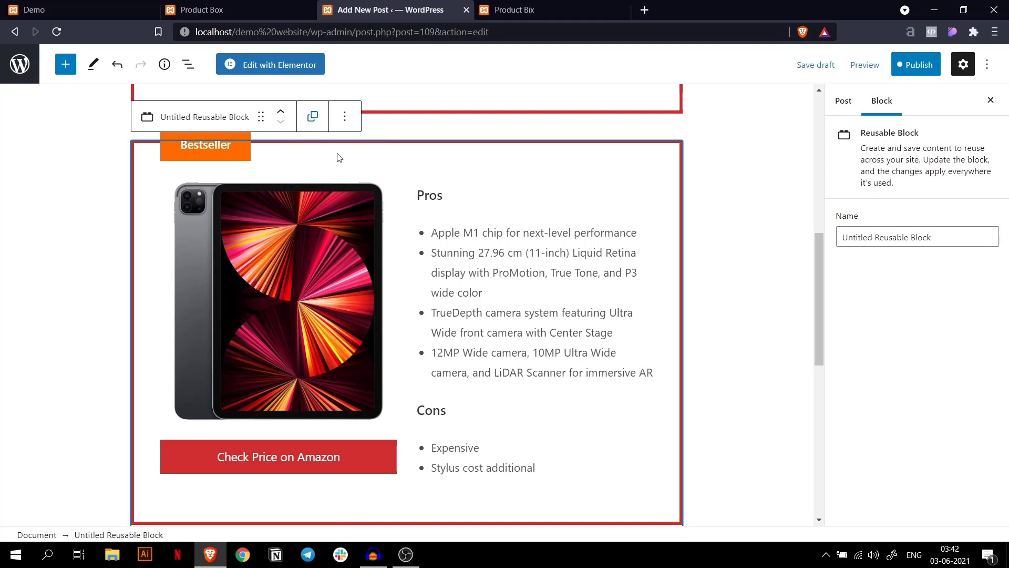
# Convert the inserted second product box from a reusable block to regular blocks and deselect it.
pyautogui.click(313, 116)
pyautogui.scroll(4, 546, 389)
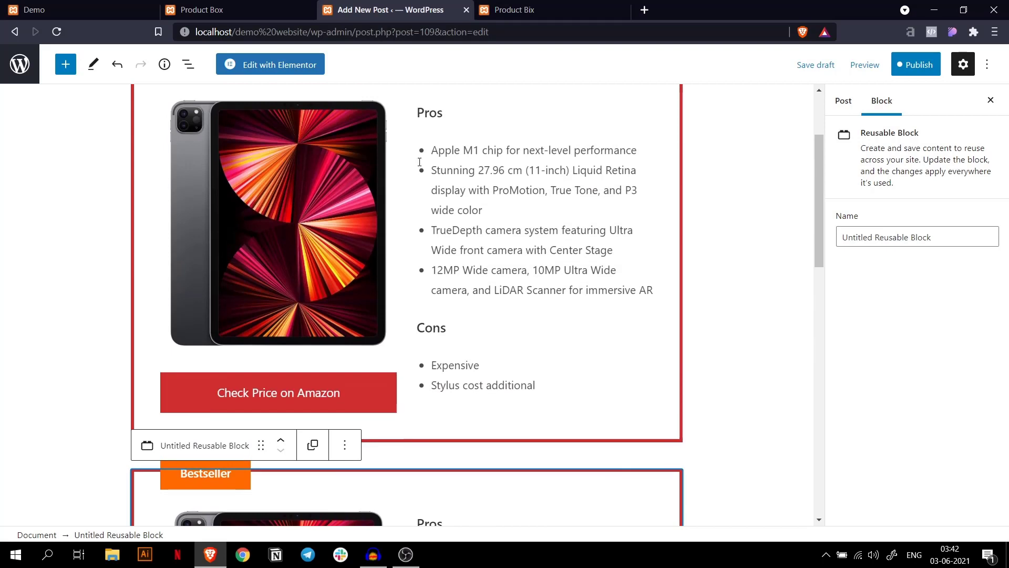
pyautogui.scroll(-1, 513, 295)
pyautogui.scroll(-1, 398, 352)
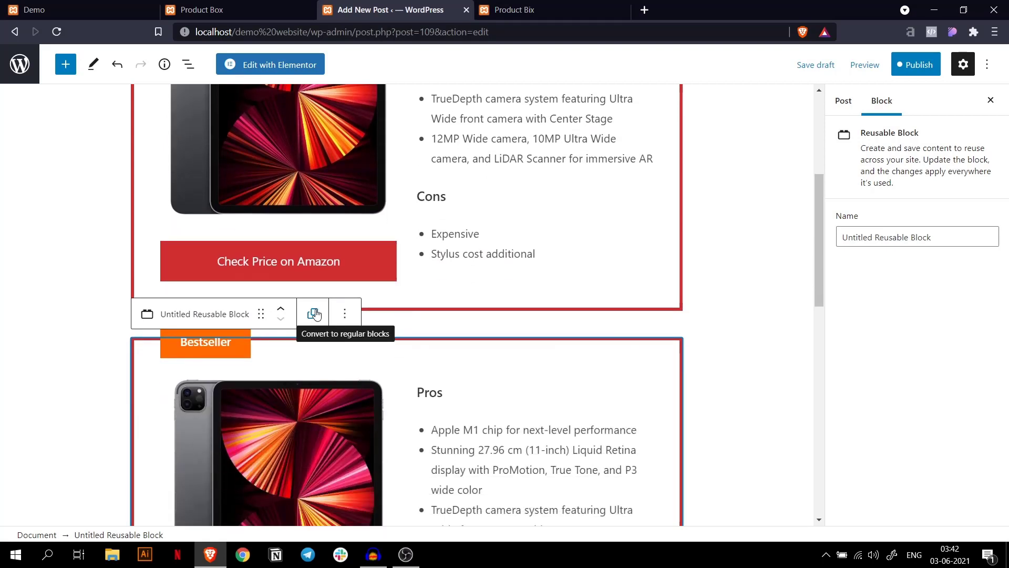
pyautogui.click(314, 315)
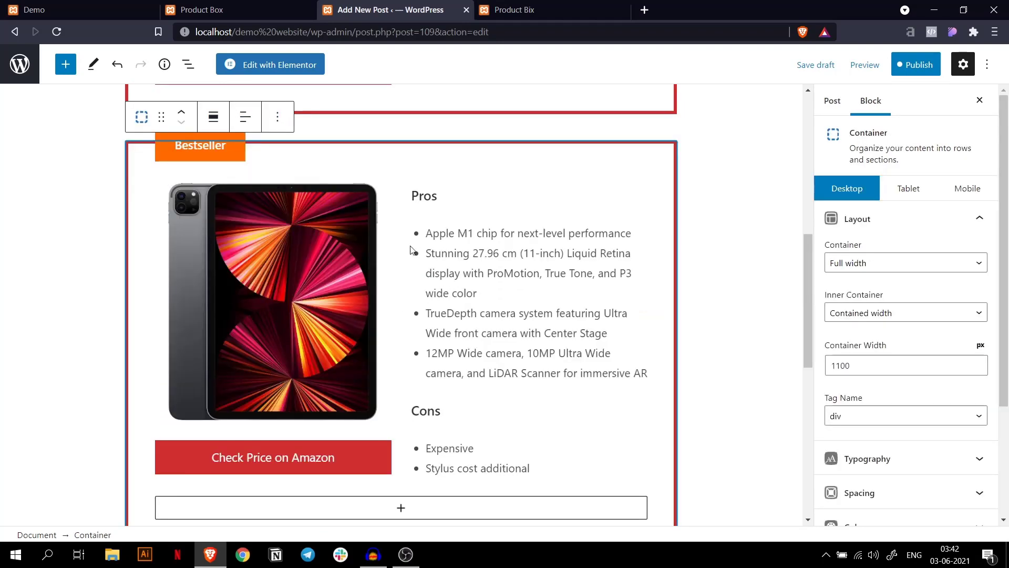
pyautogui.scroll(-1, 418, 223)
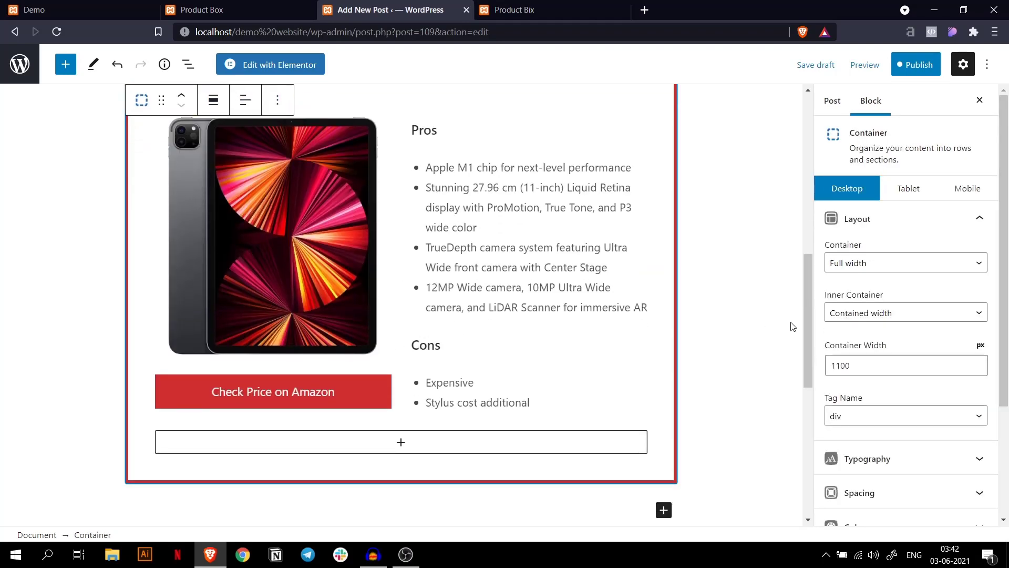
pyautogui.click(740, 325)
pyautogui.click(740, 326)
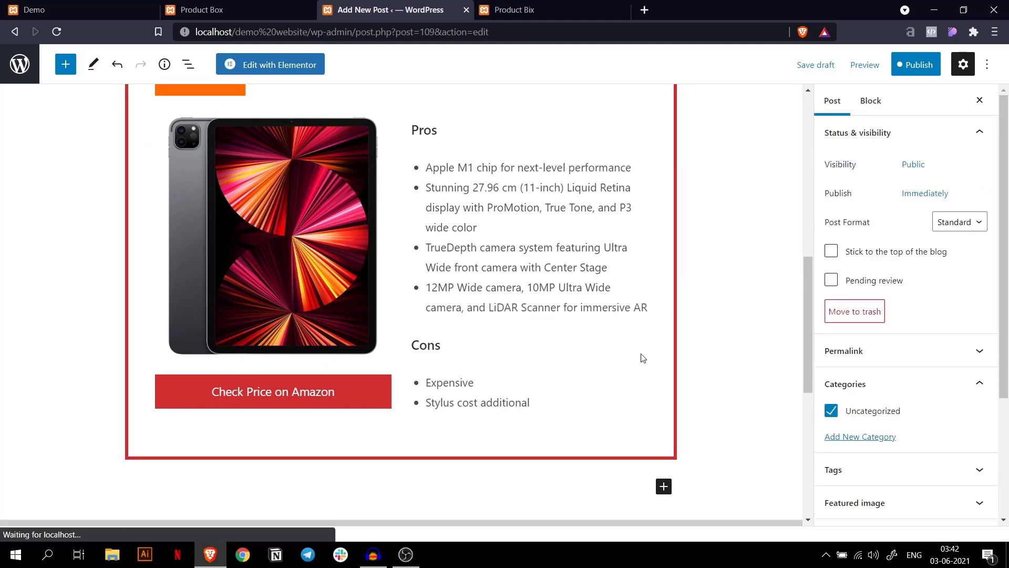
# Examine the second product box, compare it with the laptop box on the Demo page and return to the editor.
pyautogui.scroll(2, 564, 342)
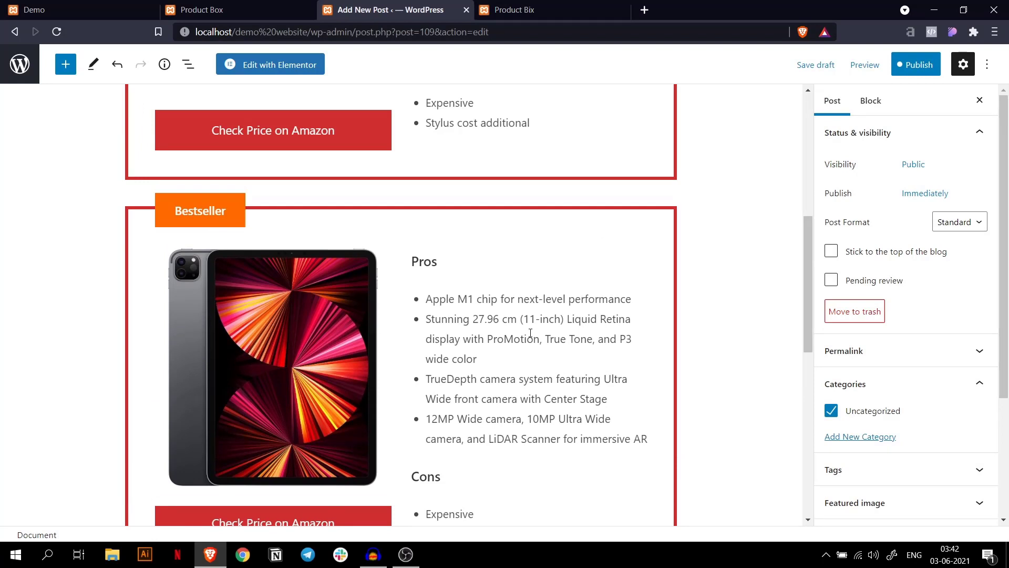
pyautogui.scroll(-2, 429, 356)
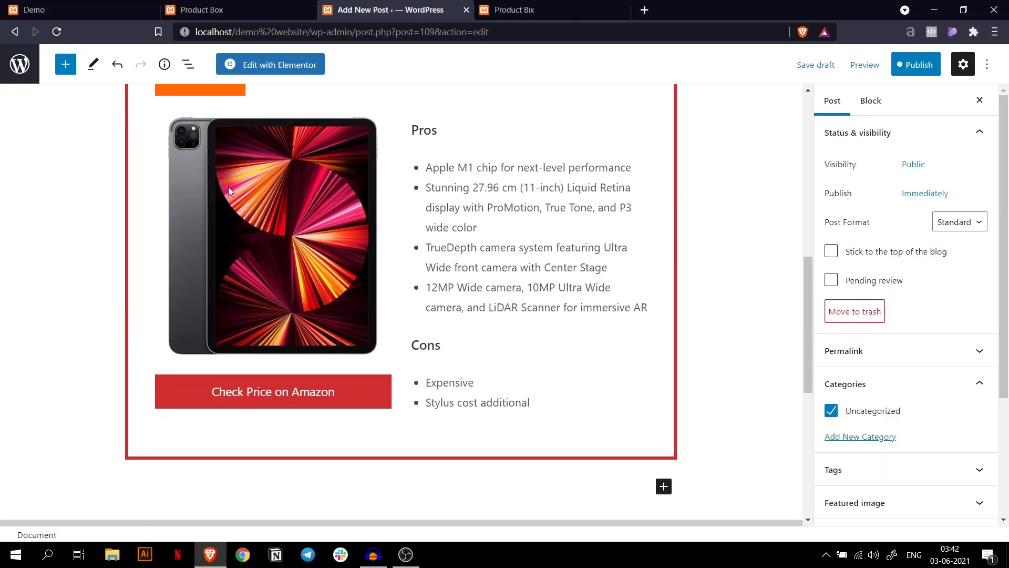
pyautogui.click(150, 10)
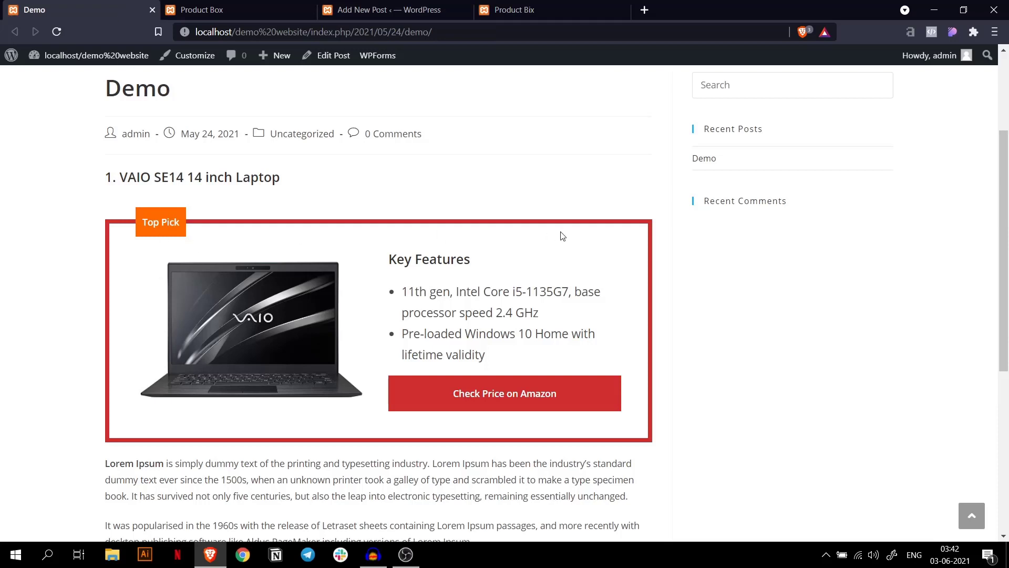
pyautogui.click(373, 6)
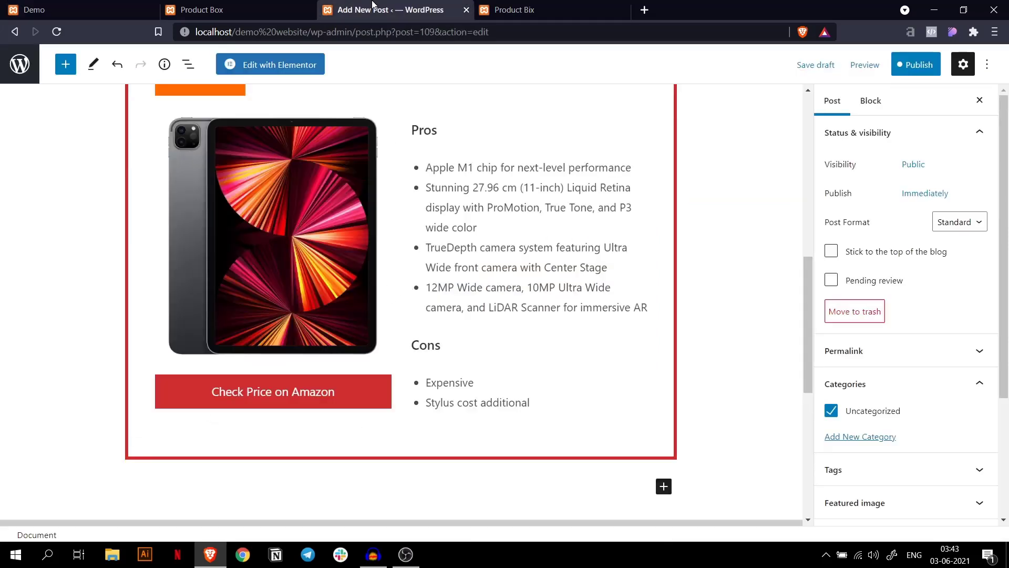